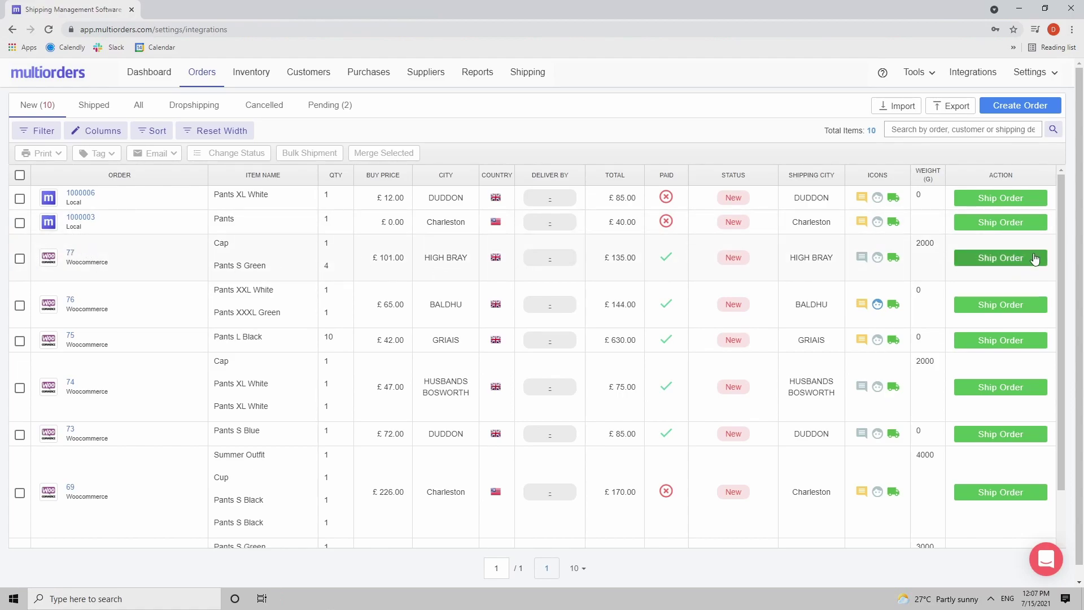
Step: Open the Select Courier dialog for order 77 from the New orders list
double_click(1007, 177)
click(994, 260)
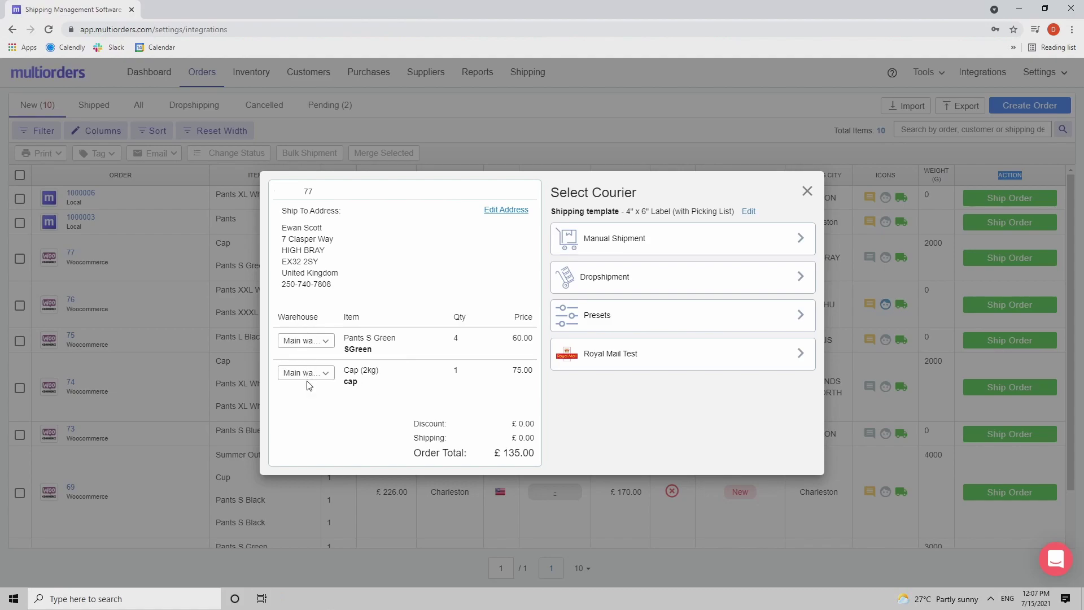
click(320, 340)
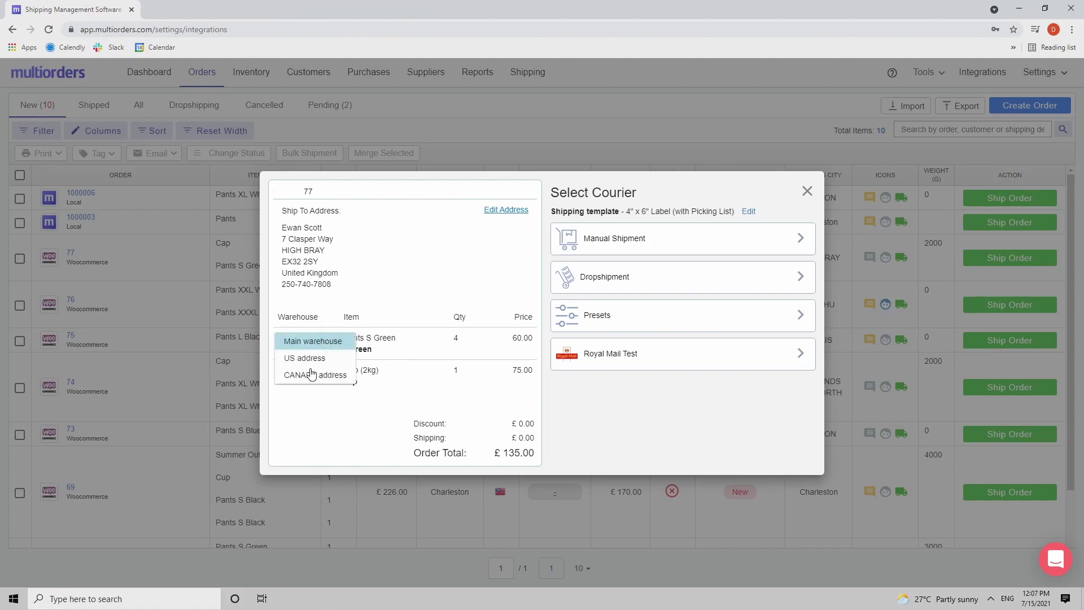
click(376, 296)
click(498, 211)
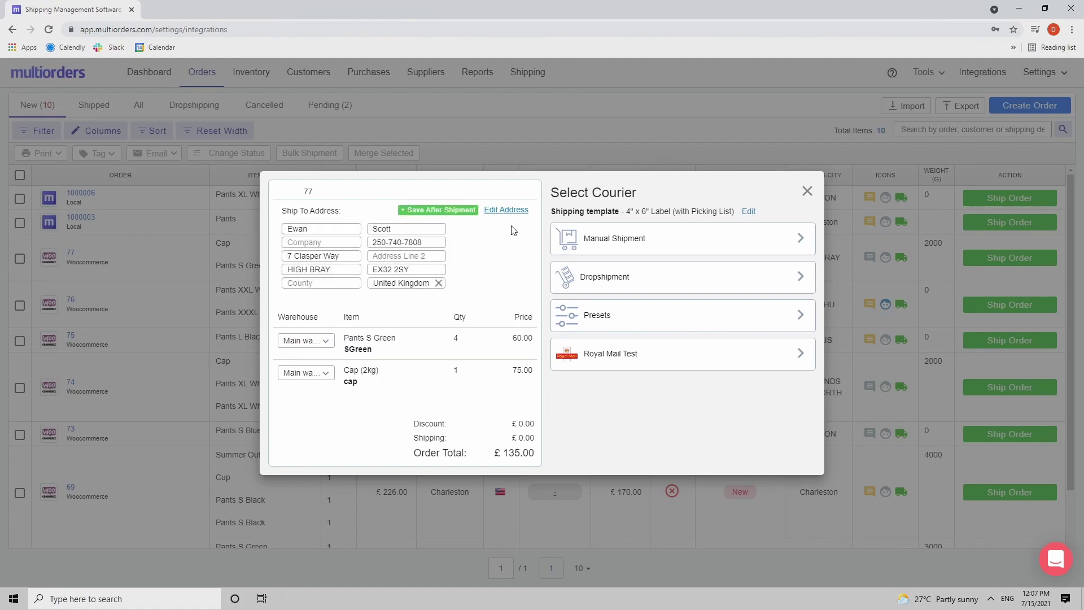
click(507, 211)
drag(645, 200, 553, 197)
click(659, 199)
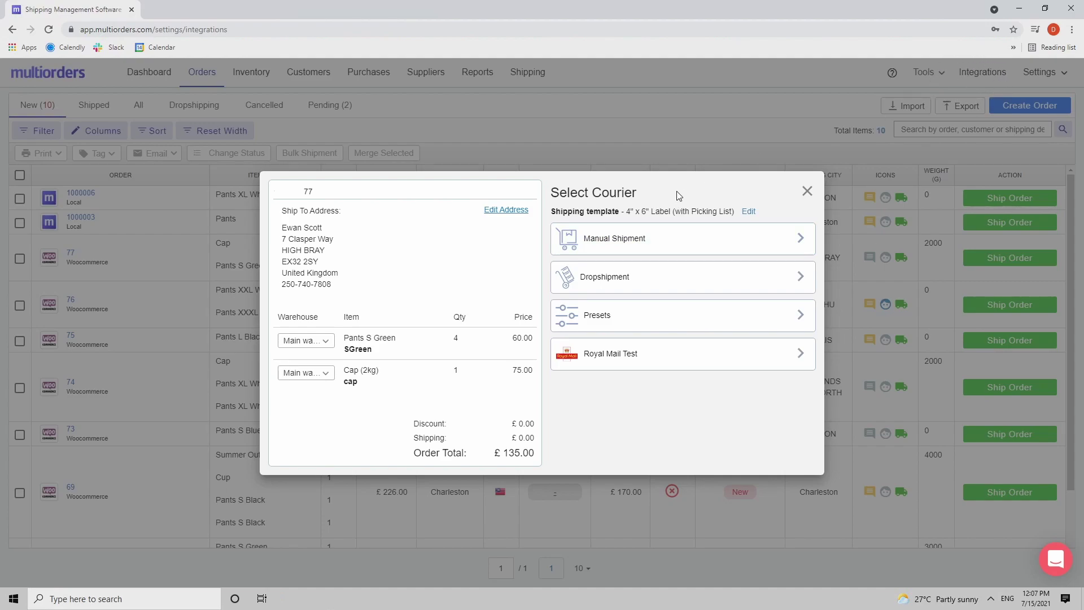
click(628, 249)
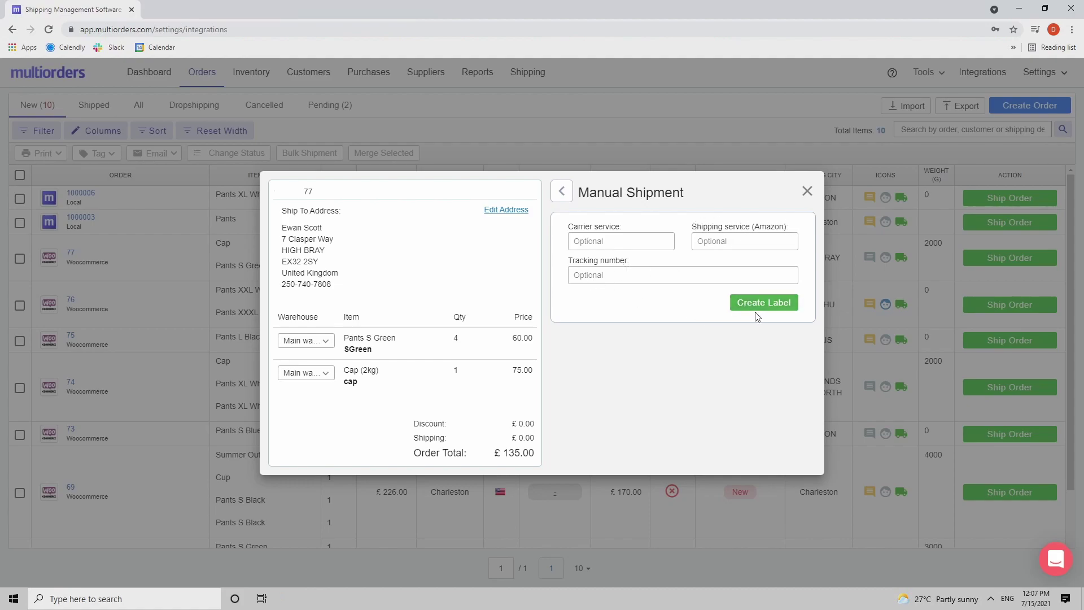
click(562, 192)
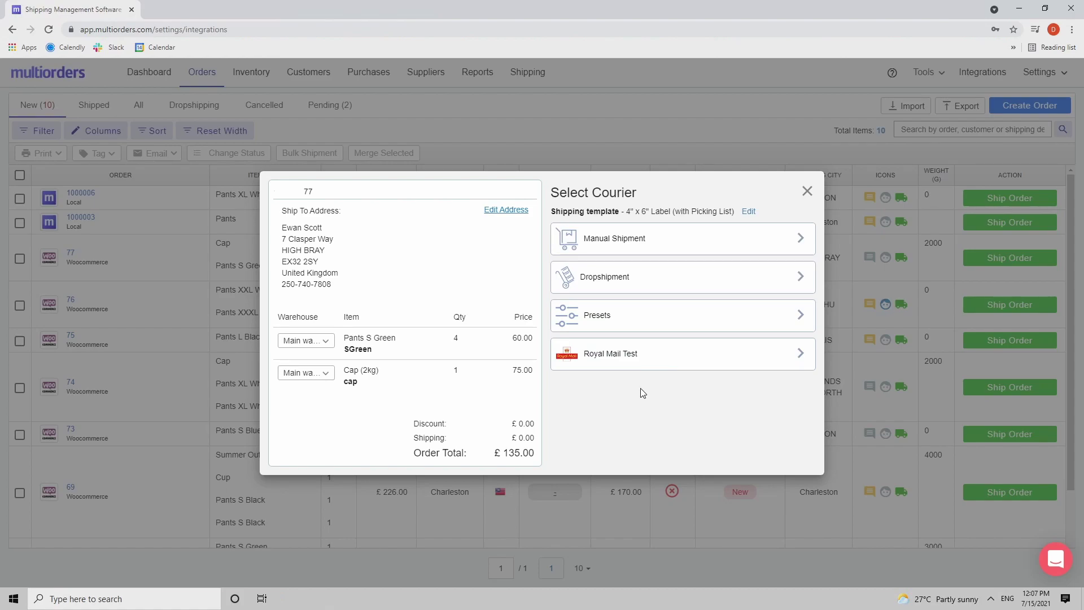
Step: Select Royal Mail Test for order 77 and scroll the Package list down to + Add new package
click(624, 356)
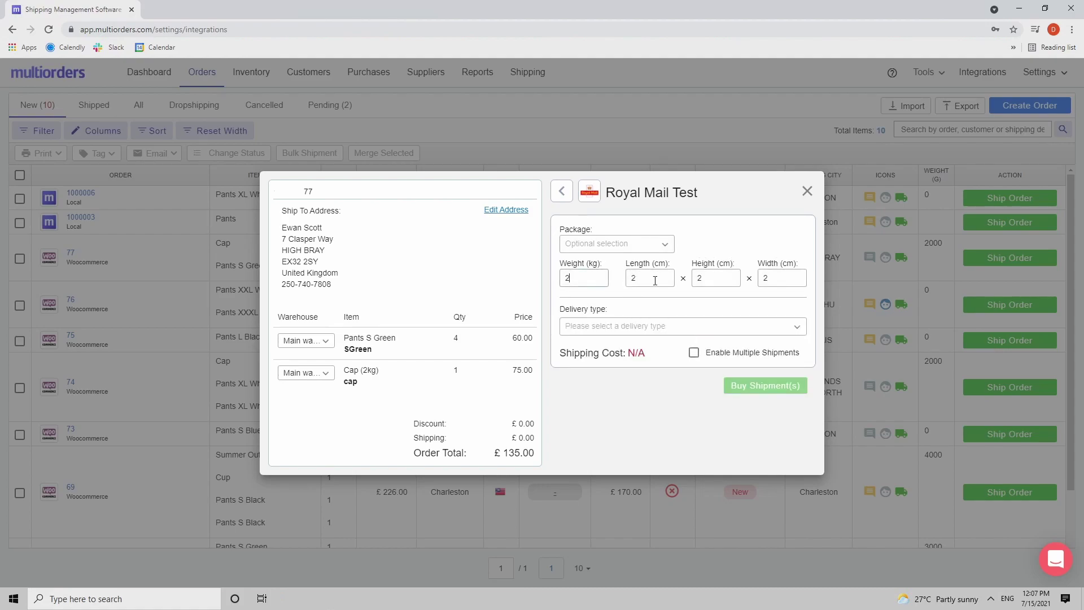
click(708, 282)
click(655, 246)
drag(737, 258, 730, 325)
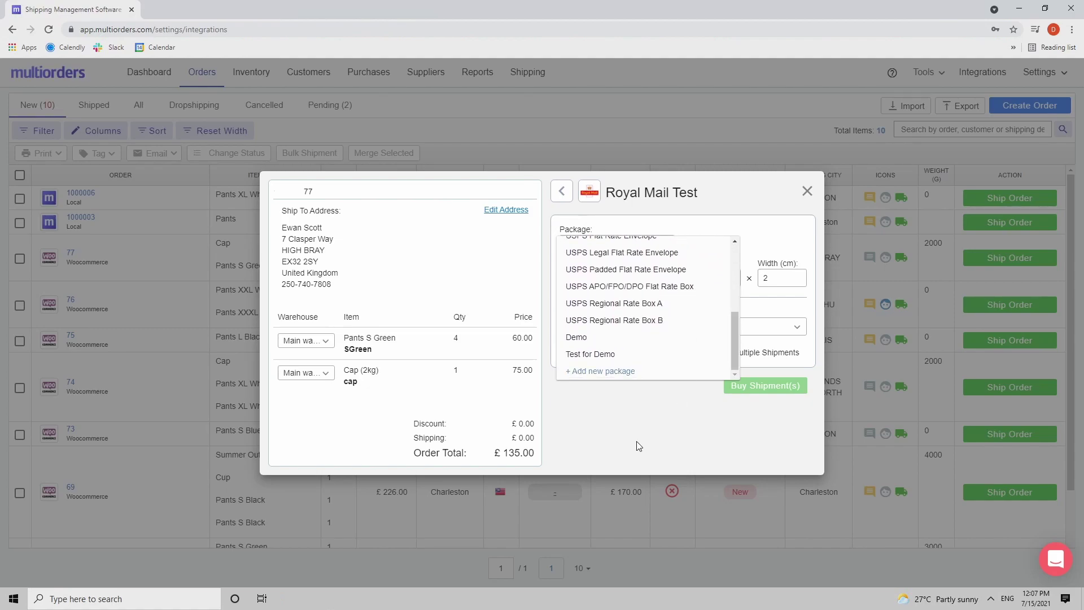
Step: Create a non-default package type Demo123, 20 × 20 × 15 cm and 1 kg, and save it
click(589, 372)
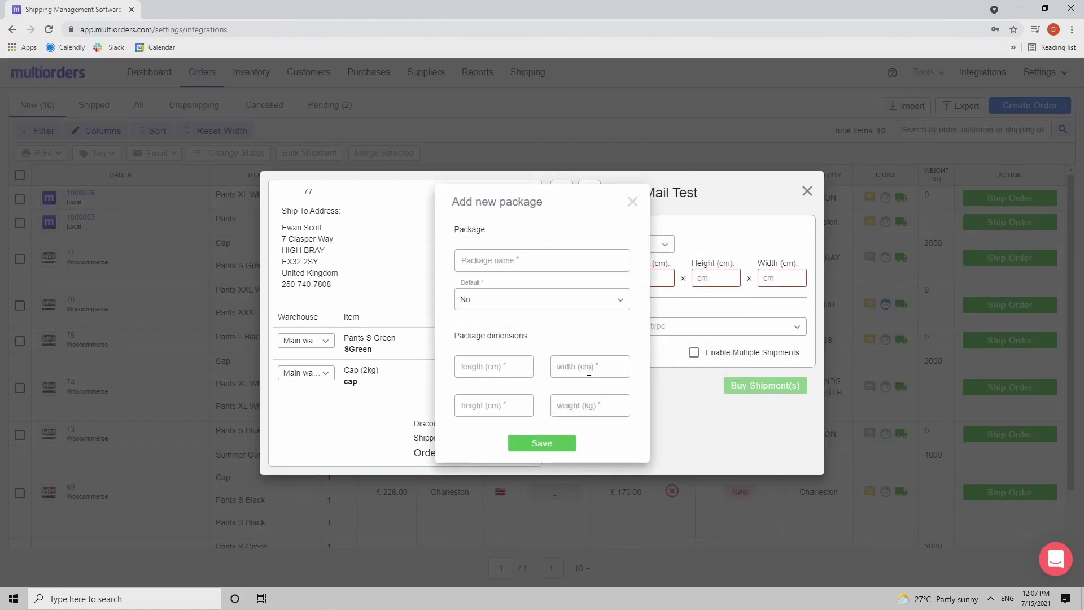
click(495, 263)
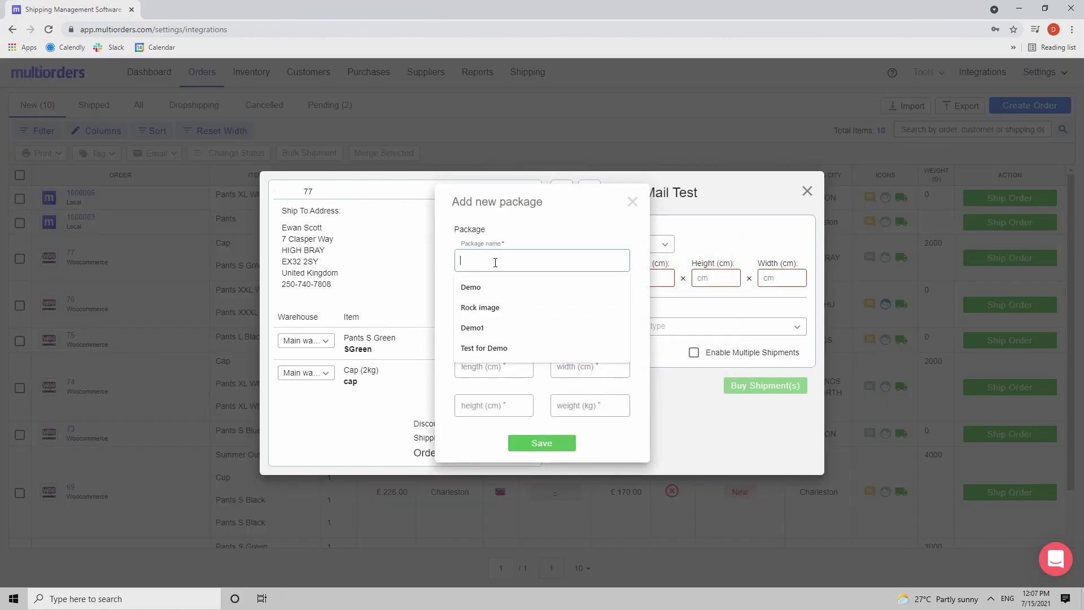
text(Demo)
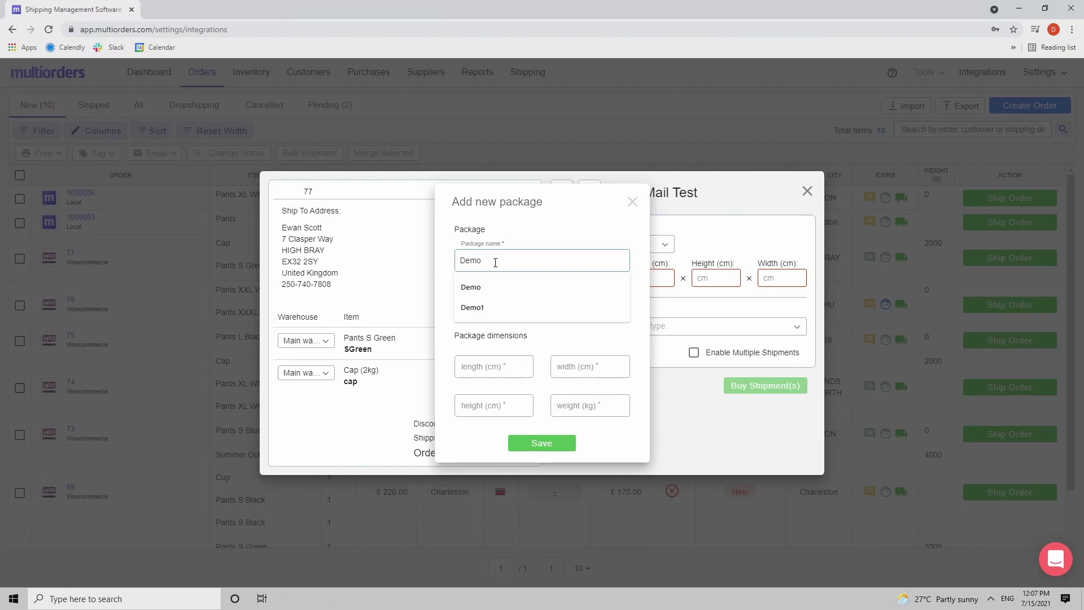
text(123)
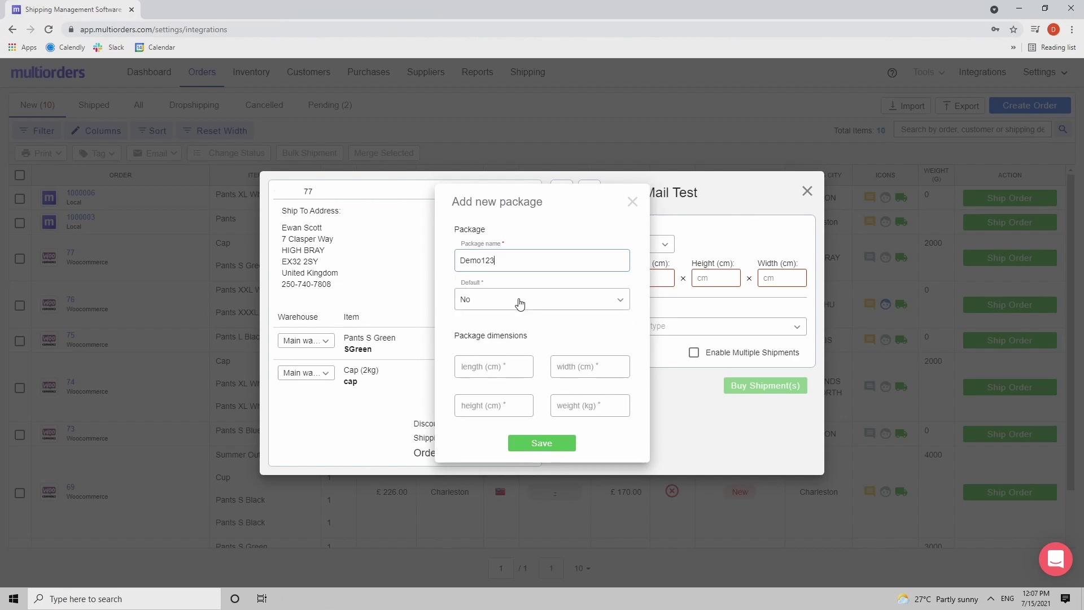
click(515, 309)
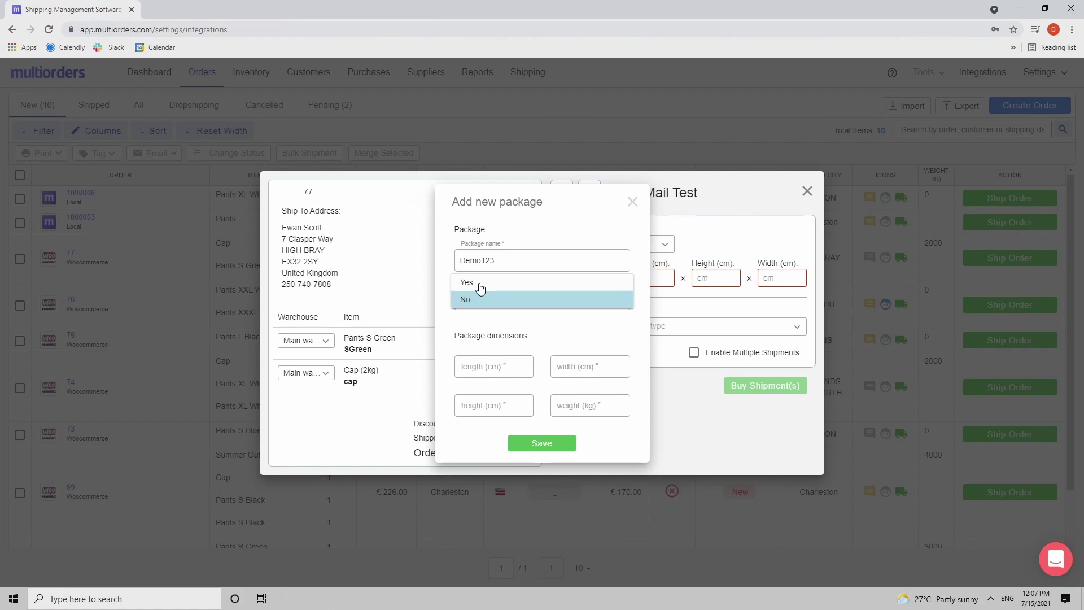
click(546, 238)
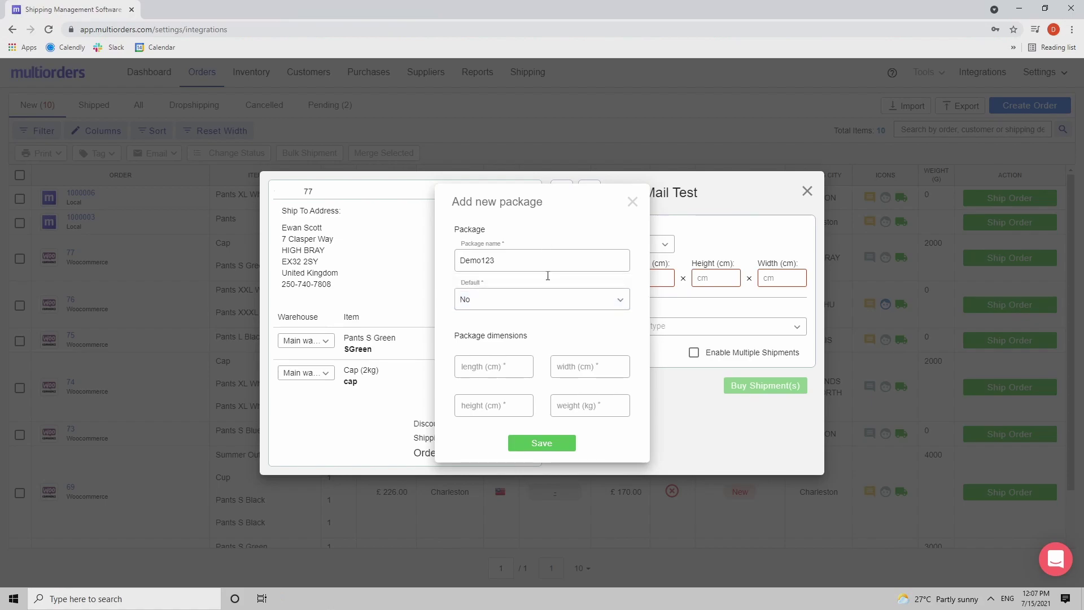
click(493, 367)
key(Tab)
text(2)
key(Tab)
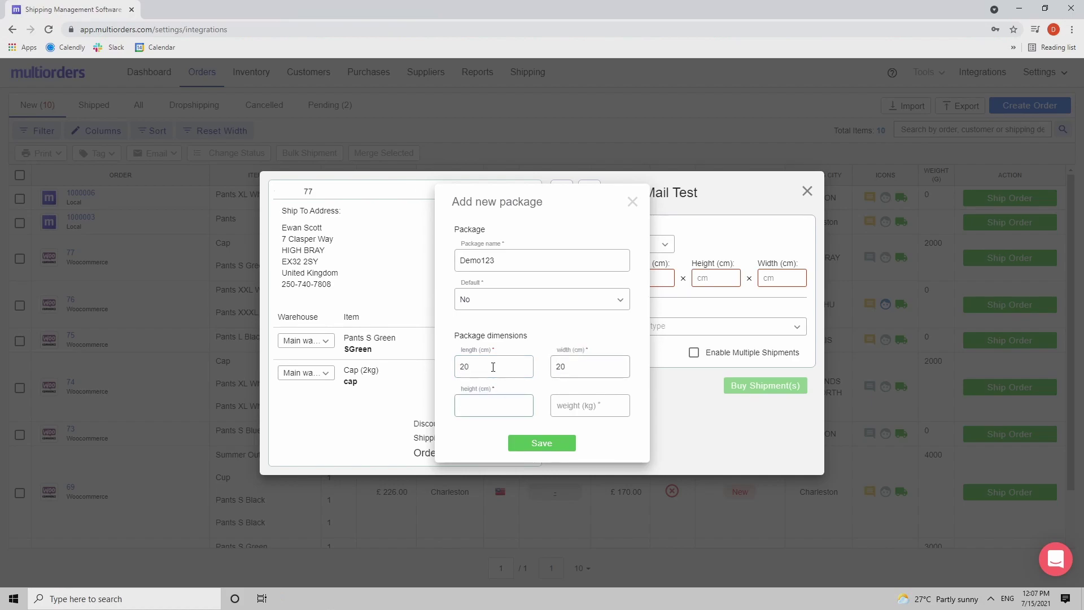
key(Tab)
click(540, 444)
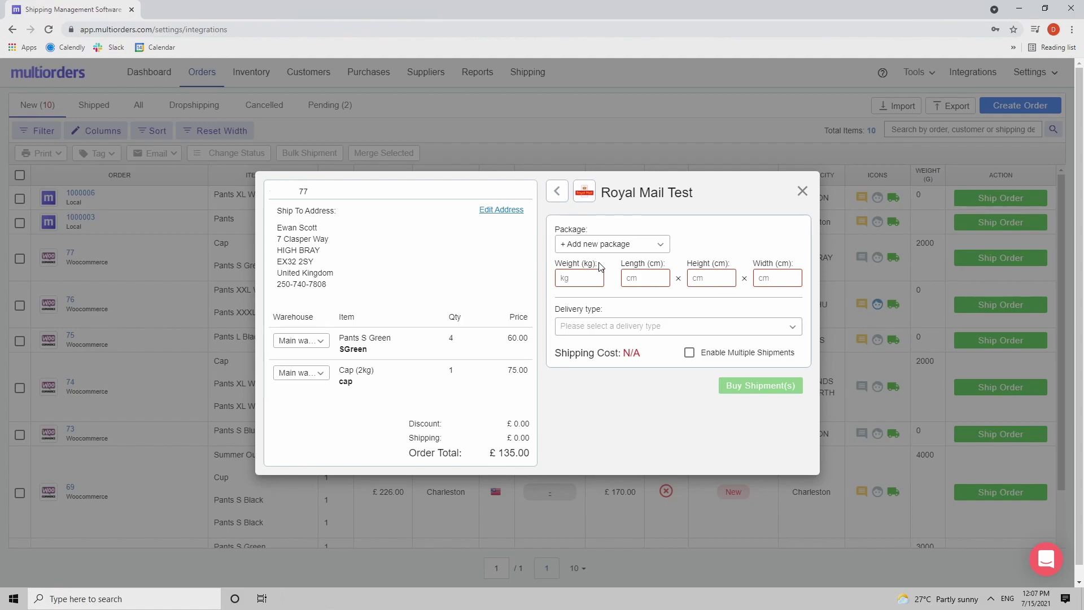
Step: Use the Demo123 package for order 77's Royal Mail shipment
click(655, 244)
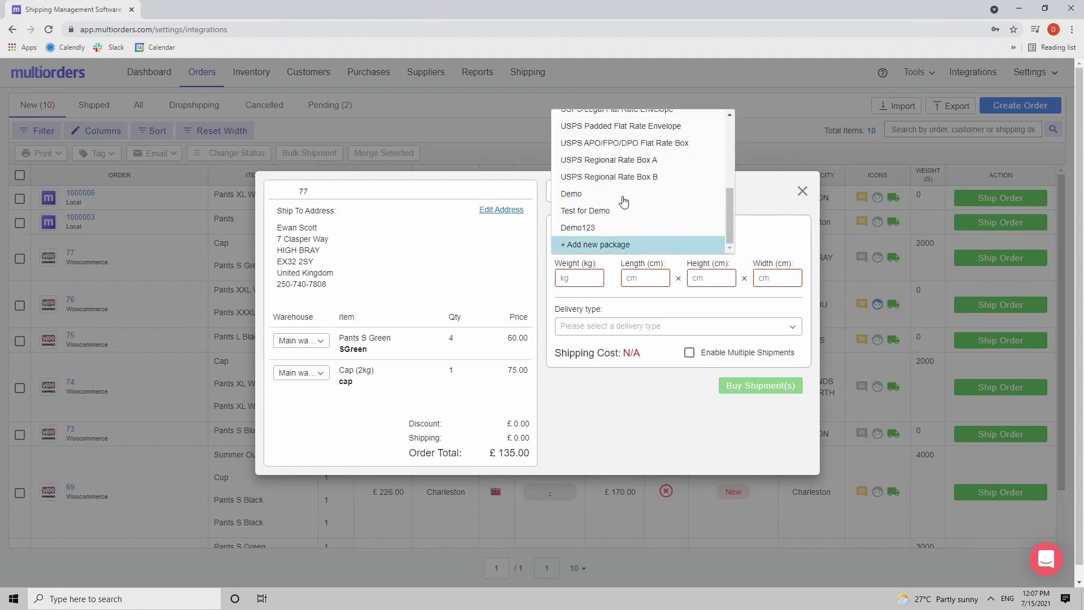
click(571, 226)
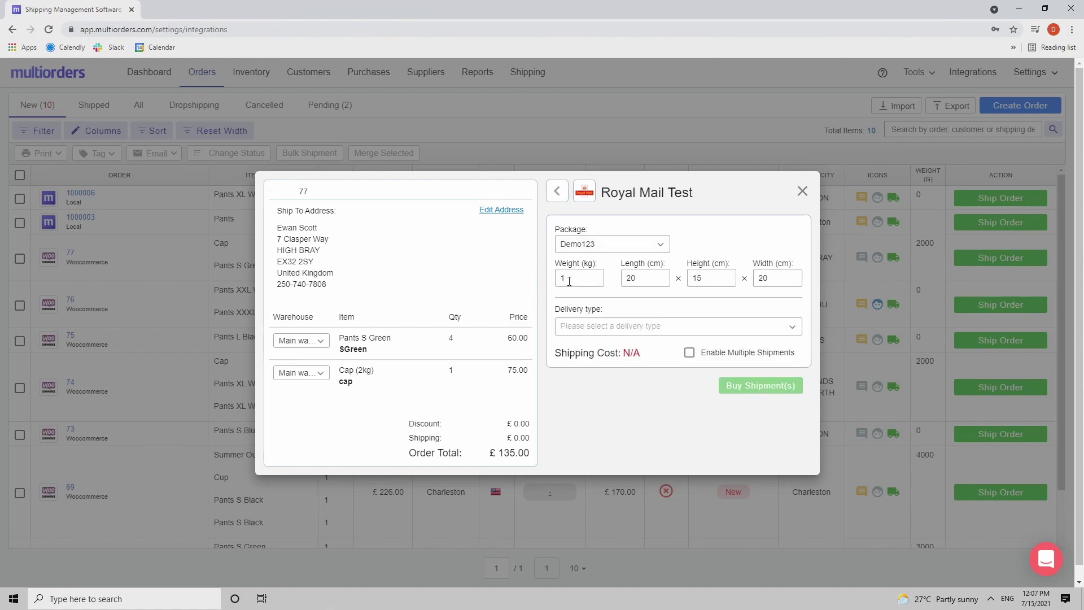
drag(616, 317, 559, 311)
click(626, 314)
drag(331, 275, 274, 276)
click(664, 311)
Step: Set the delivery type to ROYAL MAIL 1ST CLASS (BPL1), giving Inland Parcel up to 2kg
click(707, 333)
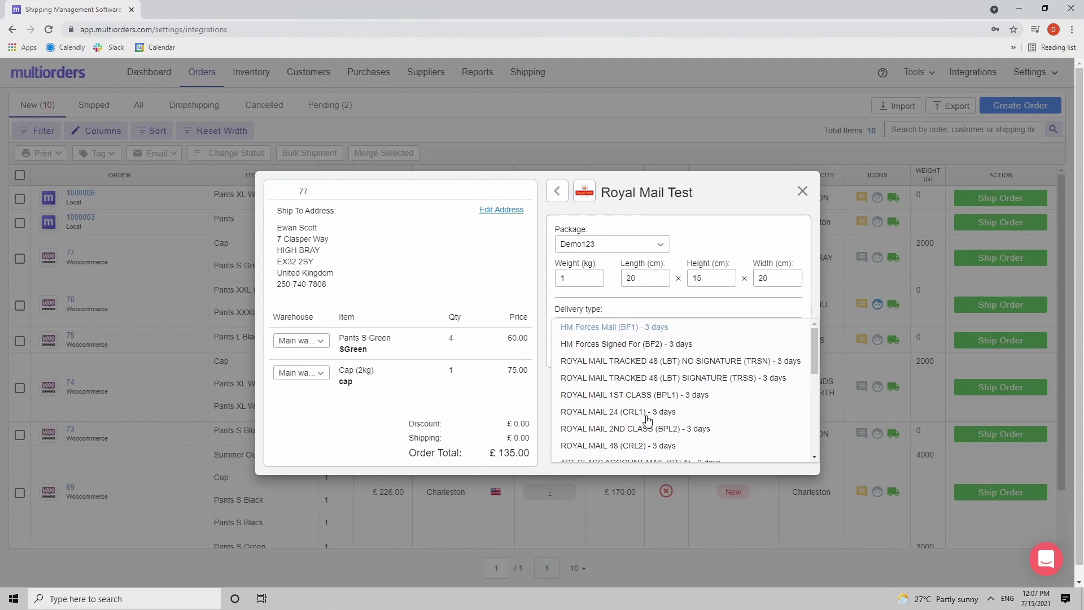
mouse_move(818, 342)
mouse_down()
mouse_move(808, 426)
mouse_move(817, 331)
mouse_up()
mouse_move(814, 354)
mouse_down()
mouse_move(807, 444)
mouse_move(820, 348)
mouse_up()
click(613, 396)
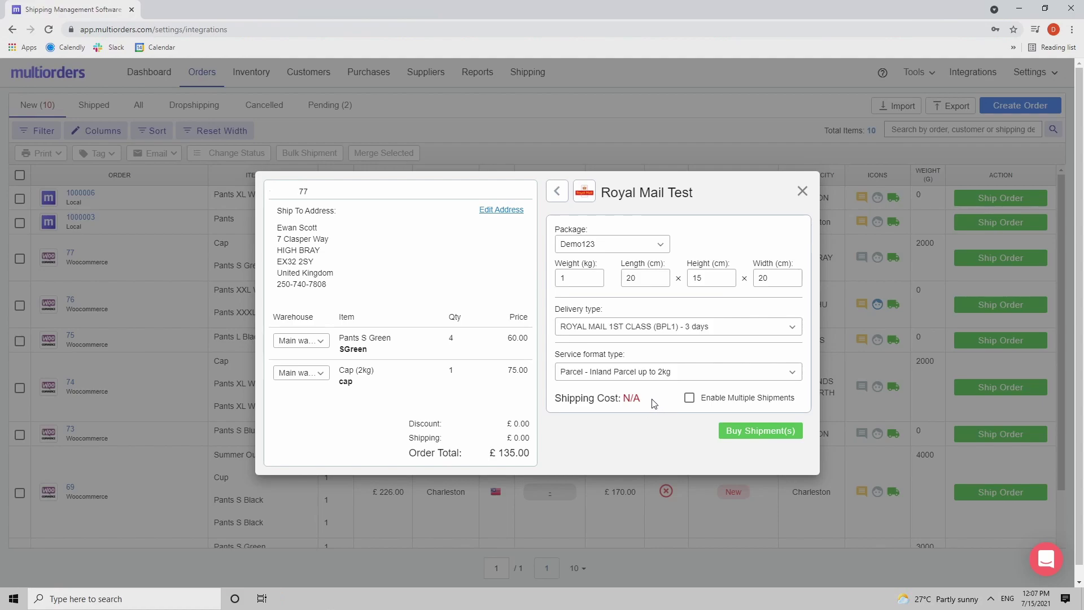
drag(651, 400, 626, 399)
Step: Buy order 77's Royal Mail shipment and generate its 4" x 6" label with picking list
click(743, 435)
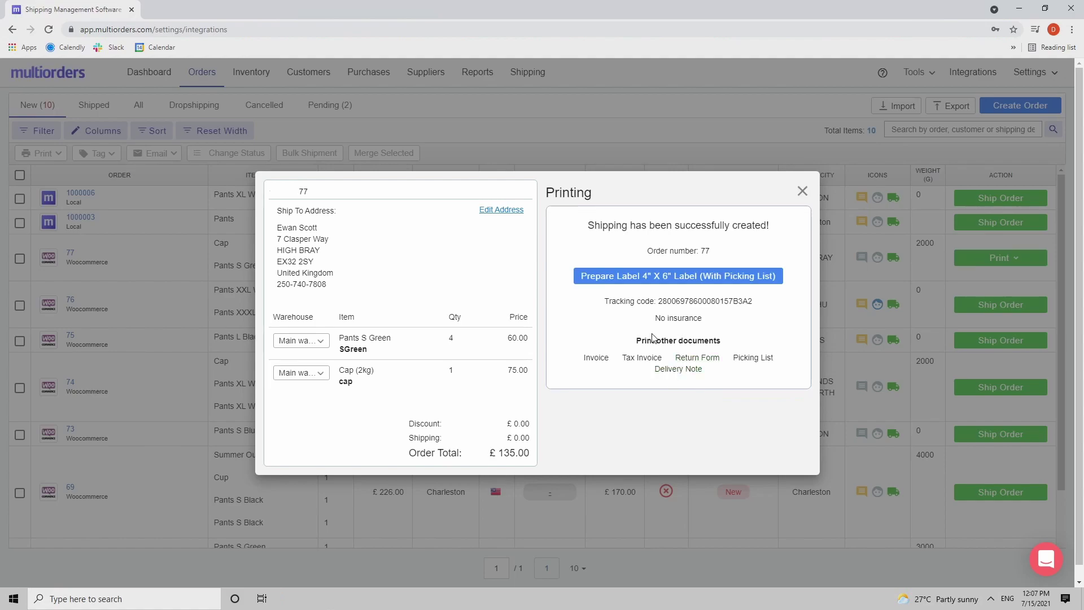
click(632, 278)
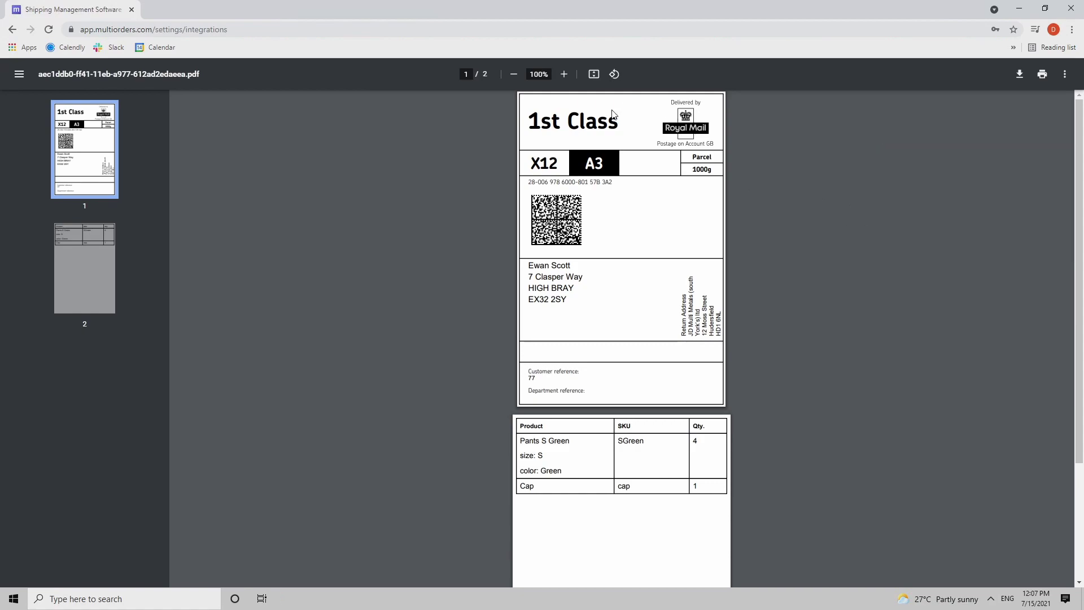
Step: Review both pages of order 77's 1st Class label PDF, including the picking list
scroll(779, 314, down, 2)
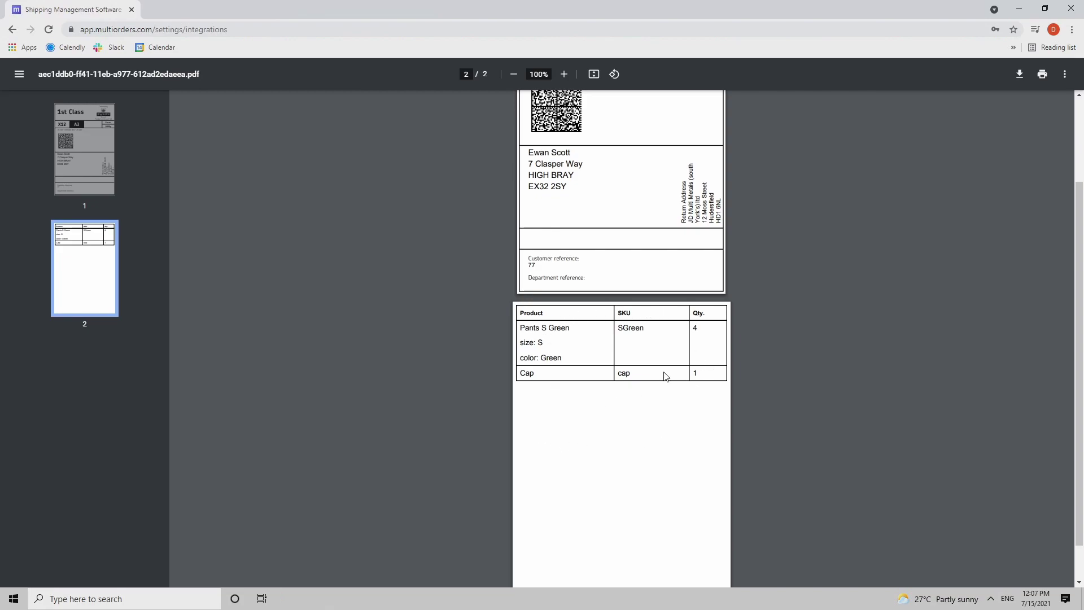
scroll(666, 376, up, 5)
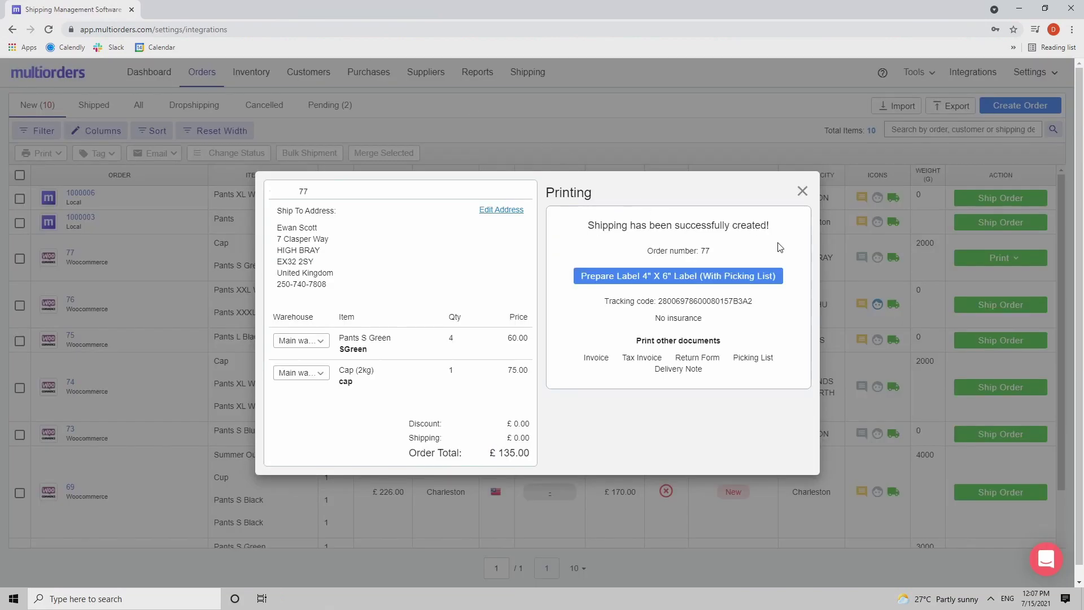
Step: Close the printing panel and go to the Shipping settings
click(803, 192)
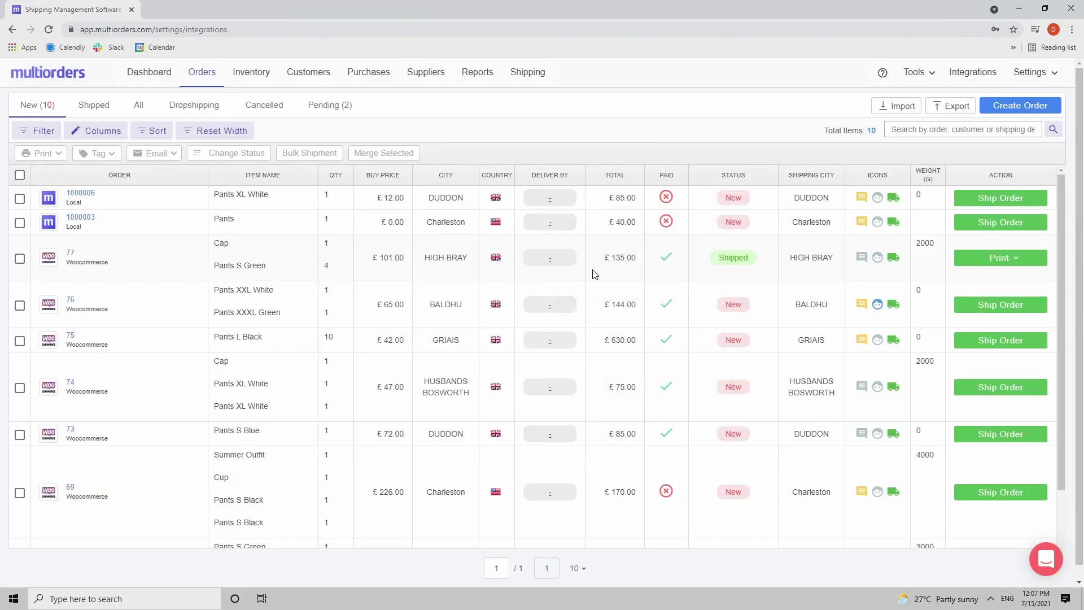
click(1029, 76)
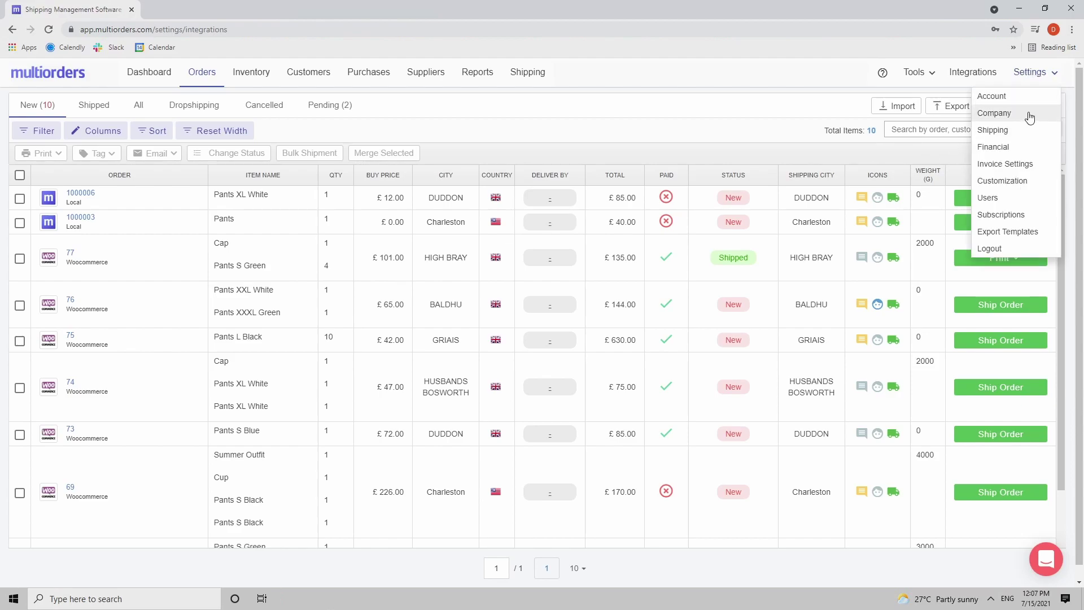
click(999, 130)
scroll(358, 305, down, 2)
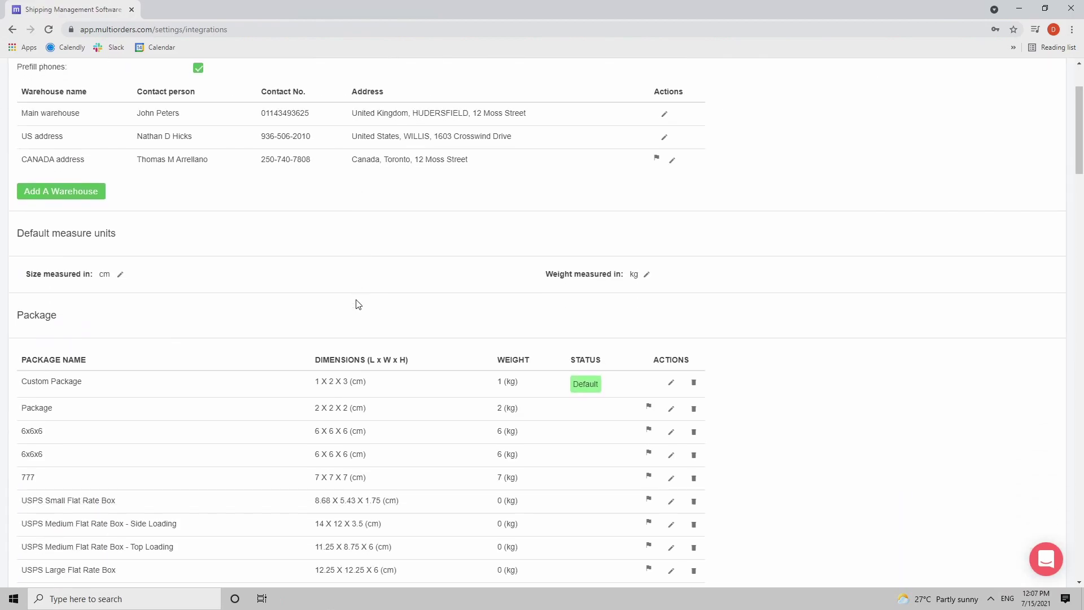
scroll(357, 305, down, 12)
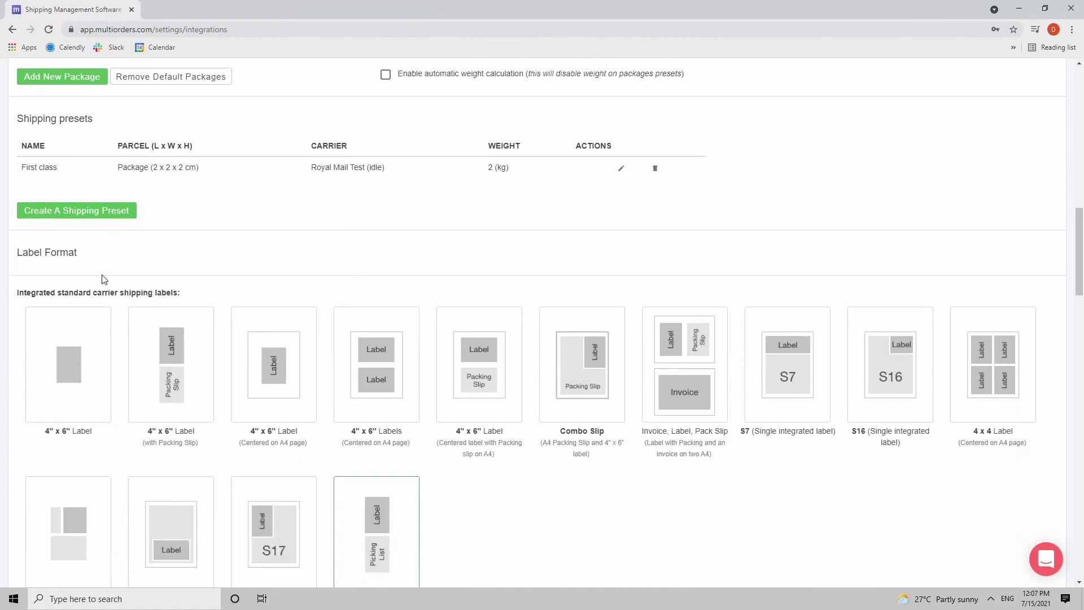
Step: Switch the Label Format to the plain 4" x 6" Label and confirm the change
drag(100, 255, 17, 257)
click(270, 247)
scroll(489, 492, down, 3)
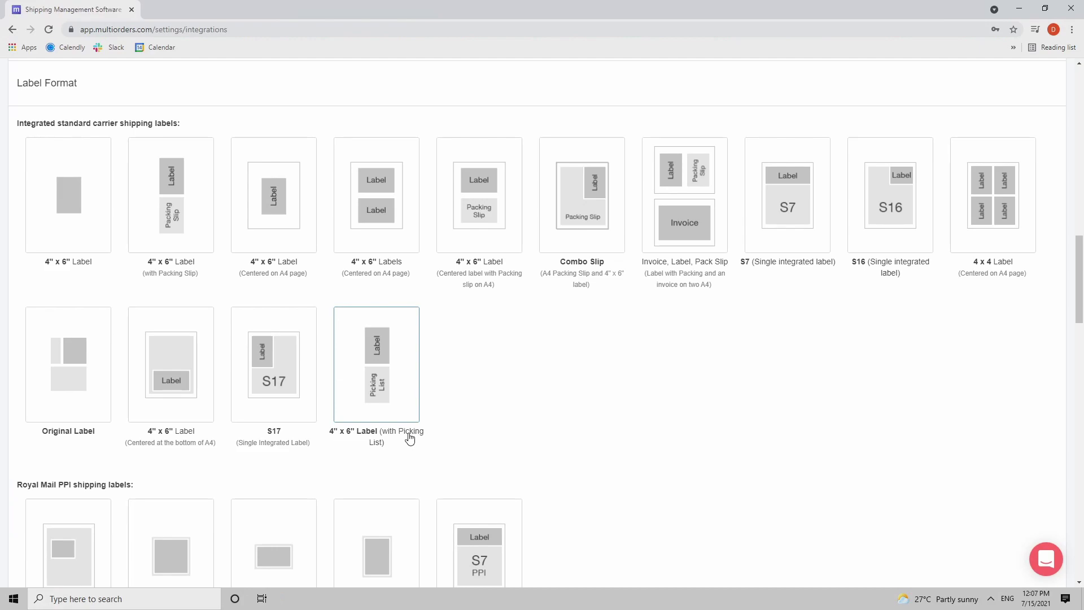
scroll(449, 421, up, 1)
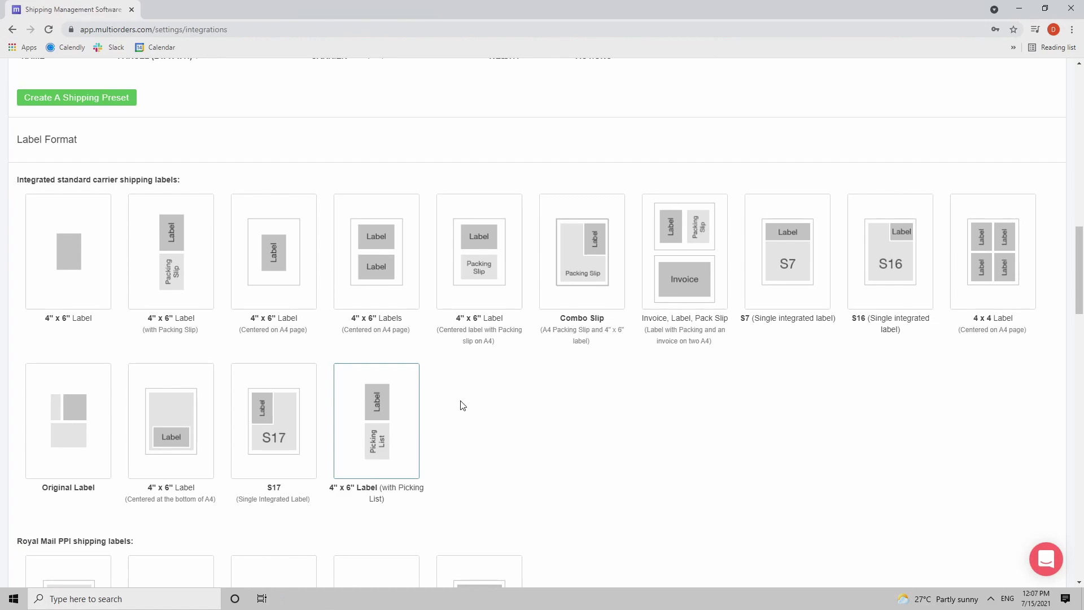
click(66, 260)
click(556, 346)
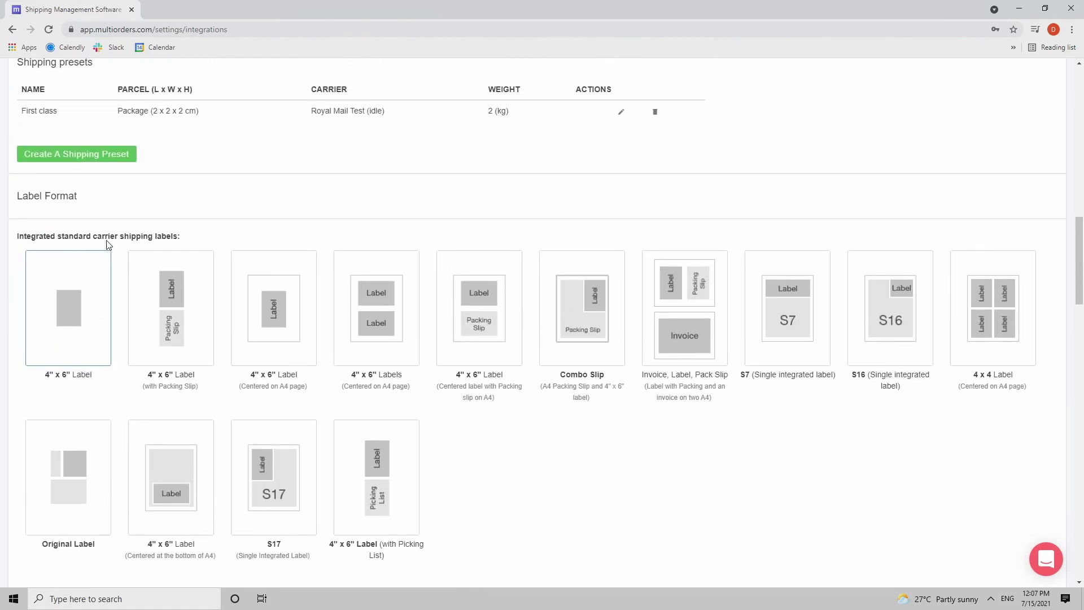
scroll(238, 232, up, 4)
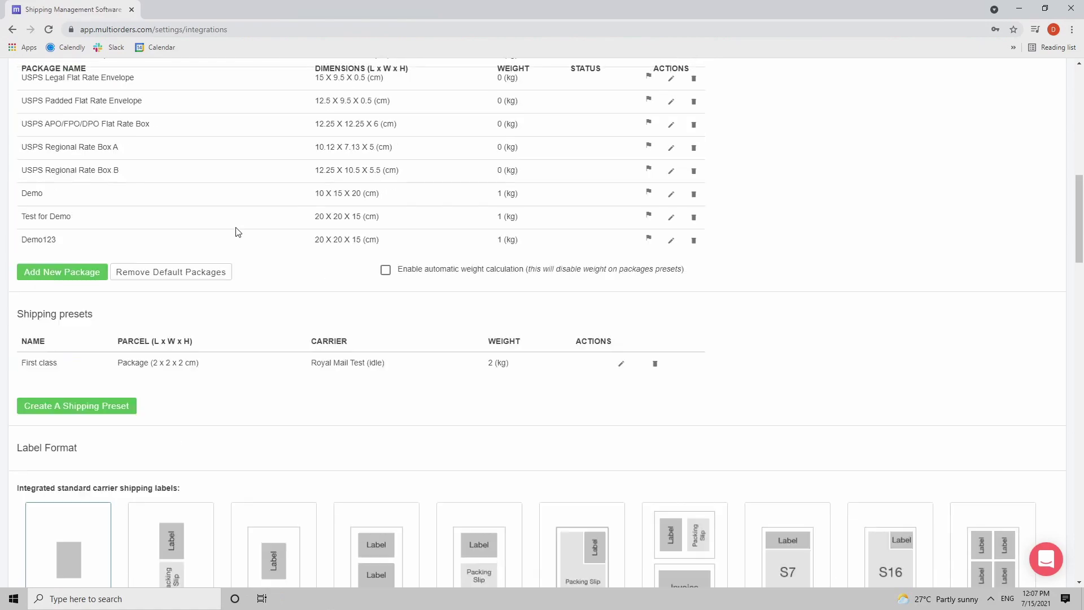
scroll(237, 232, up, 10)
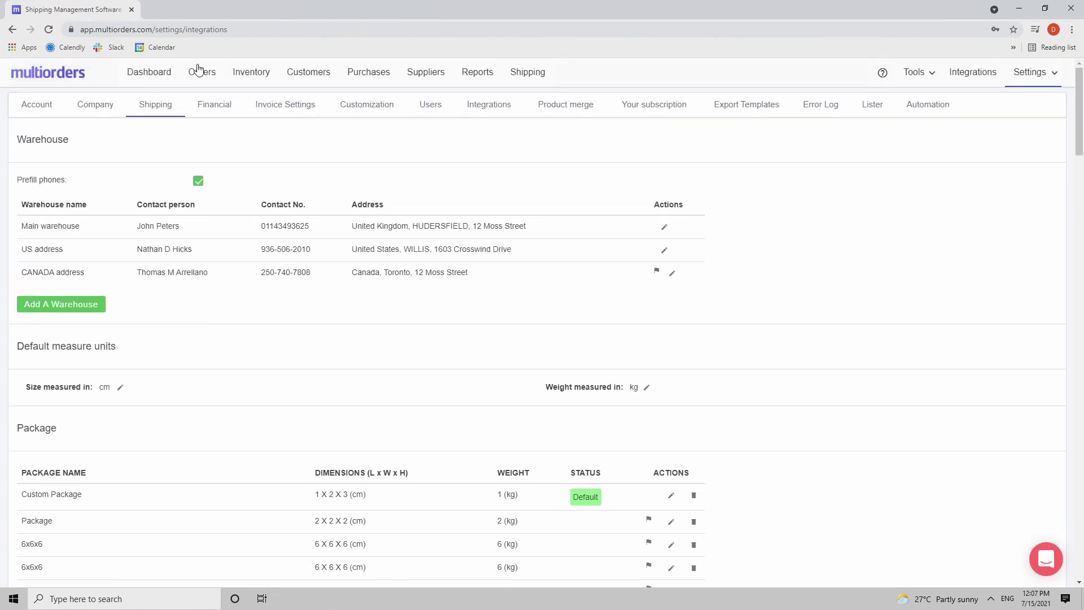
Step: Reprint order 77's shipping label from Shipped orders, then return to the last Shipped page
click(201, 71)
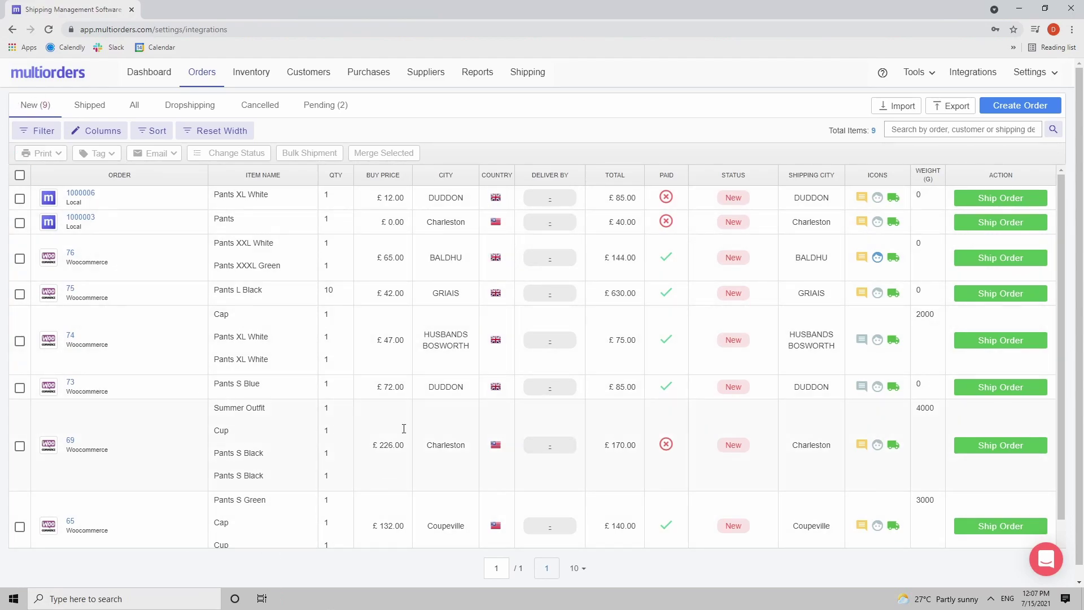
click(91, 110)
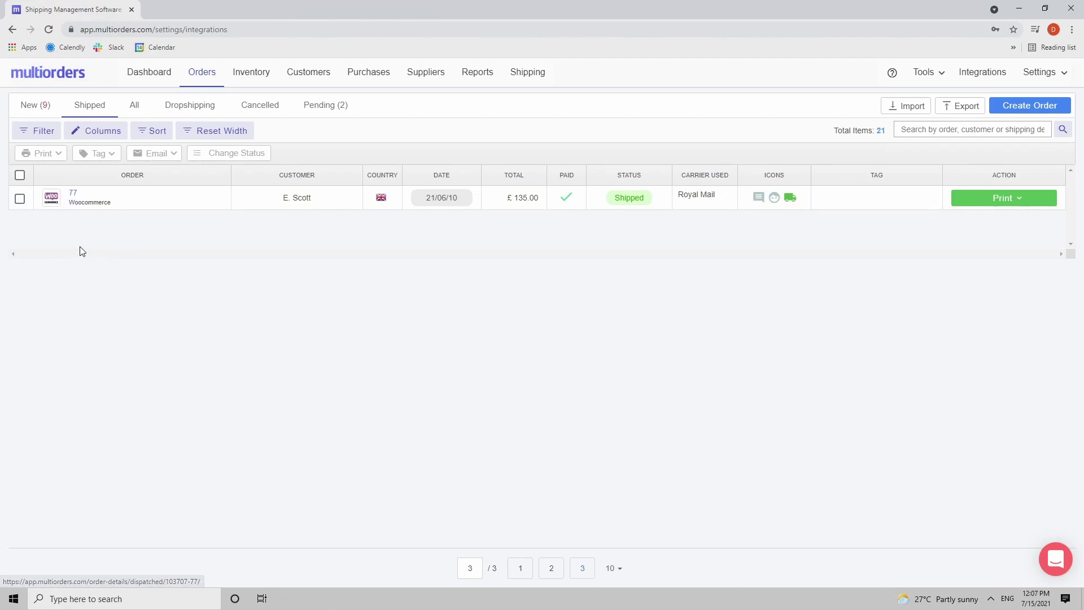
click(1009, 203)
click(968, 217)
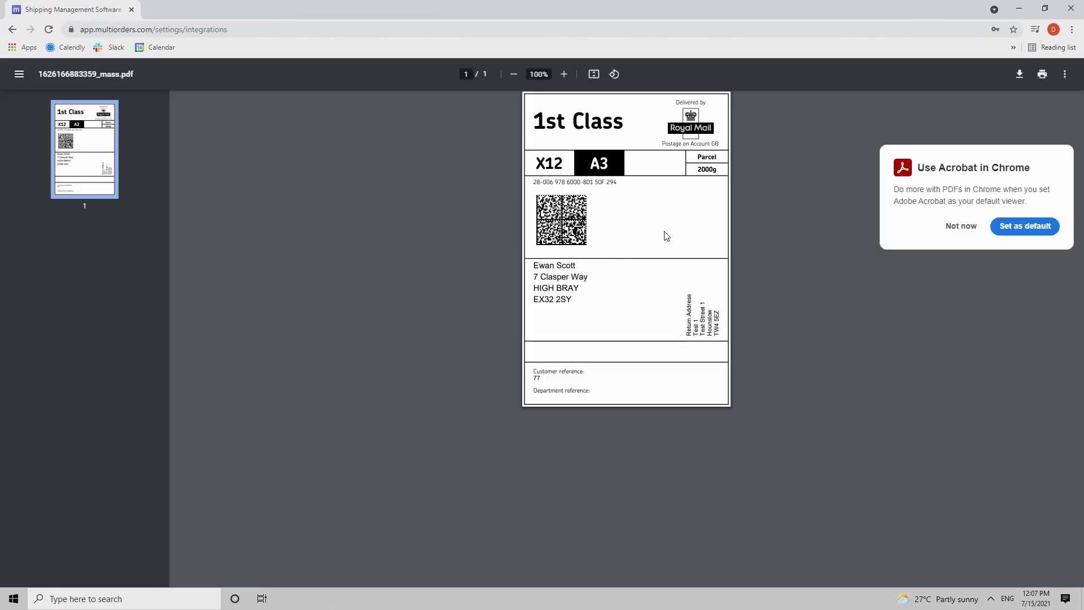
click(960, 226)
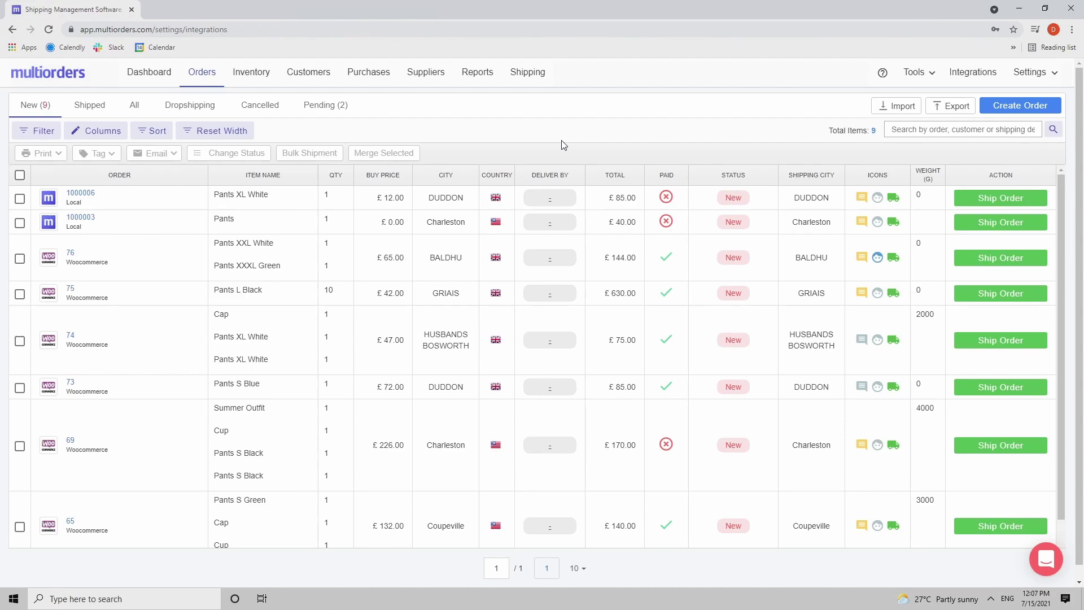
click(80, 108)
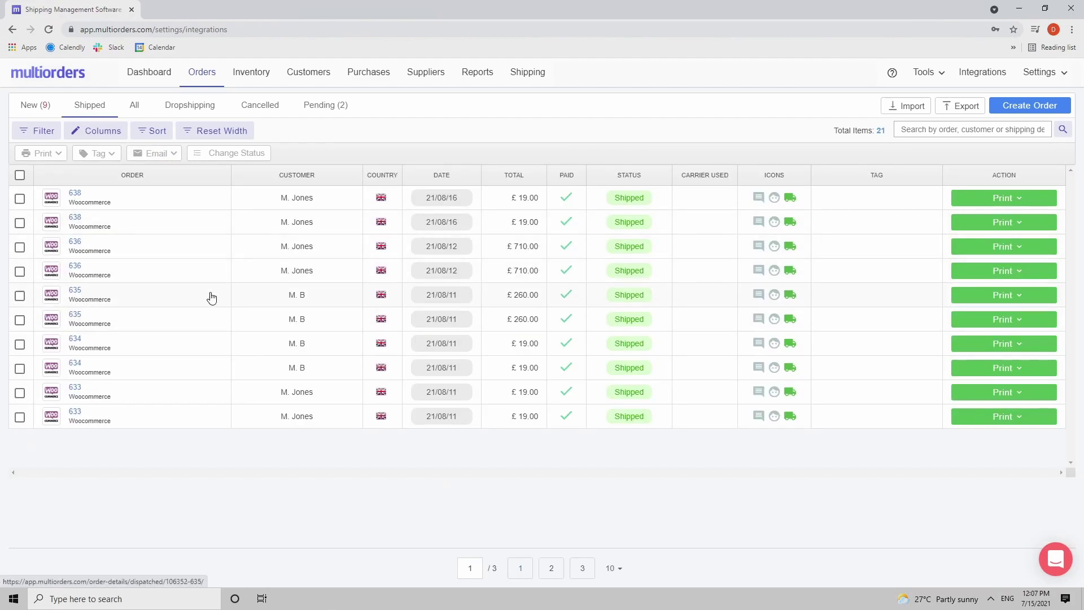
click(577, 572)
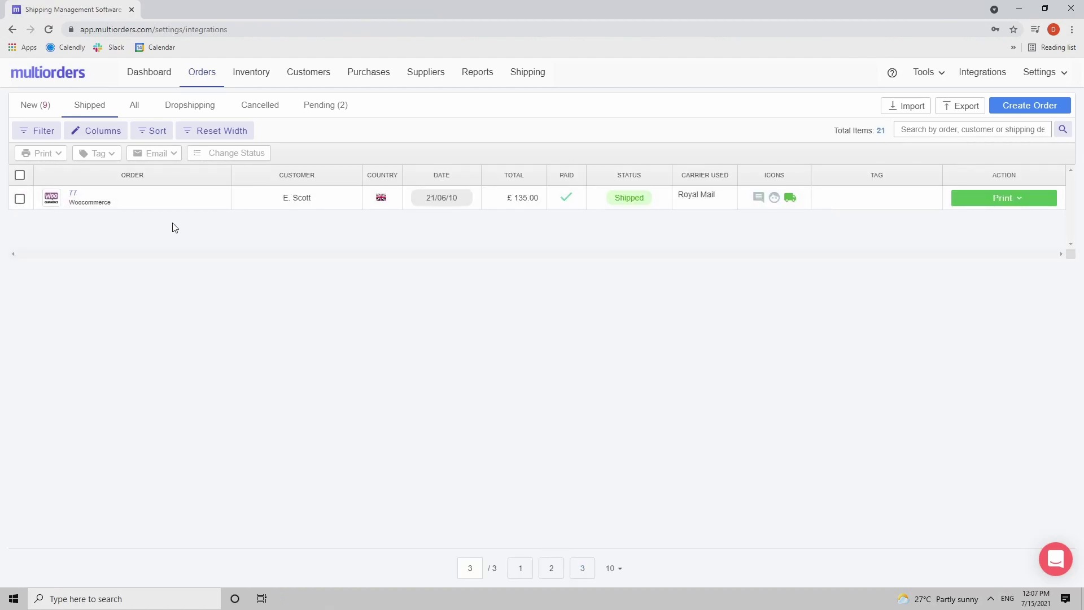
Step: Open order 77 and inspect its shipment history: one voided and one active Royal Mail shipment
click(74, 195)
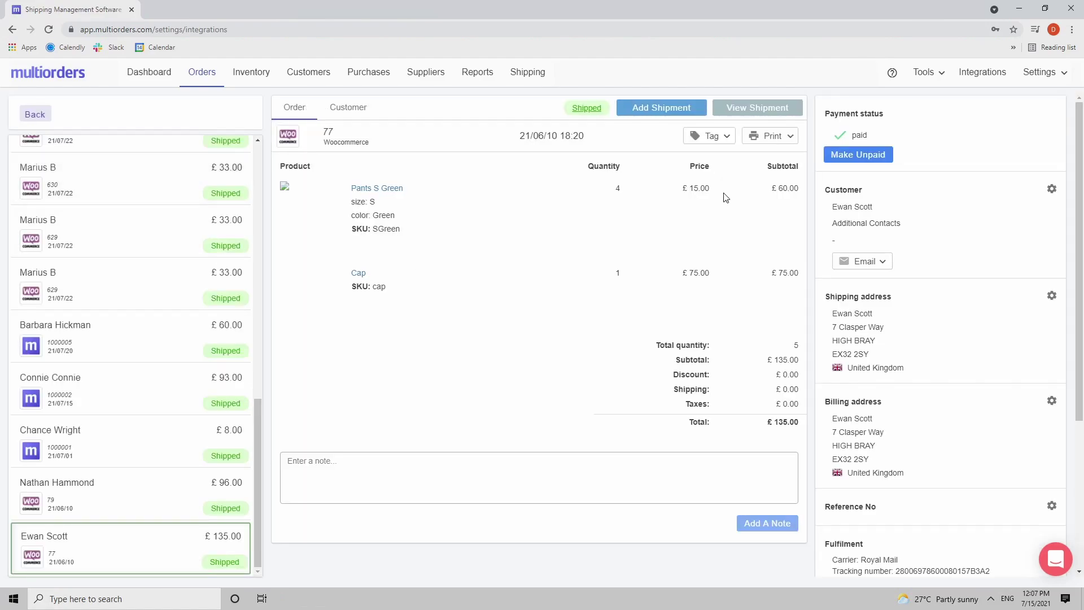
click(743, 109)
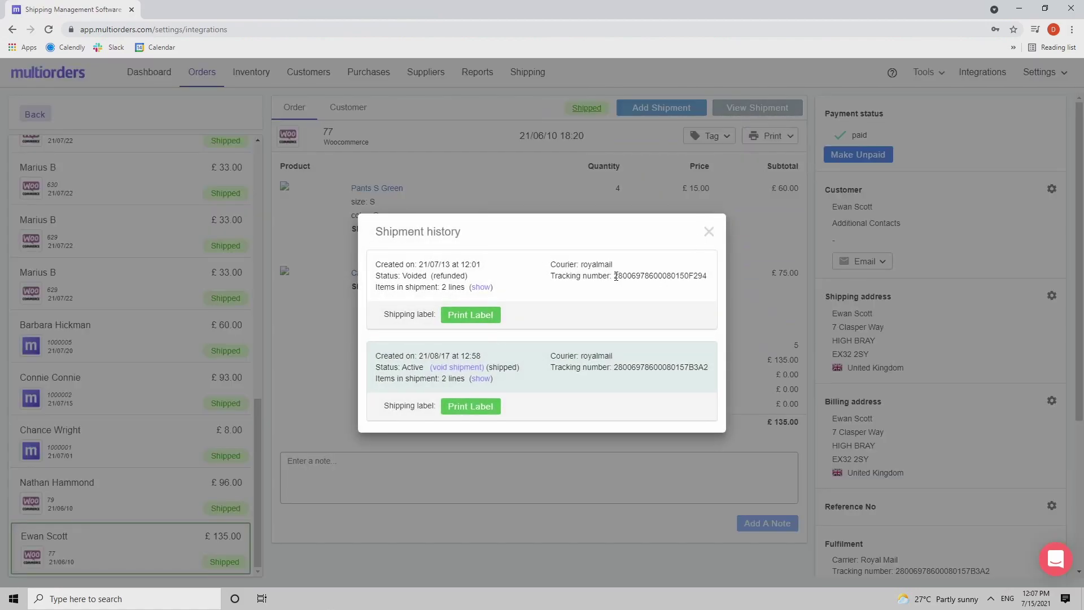
drag(616, 276, 713, 280)
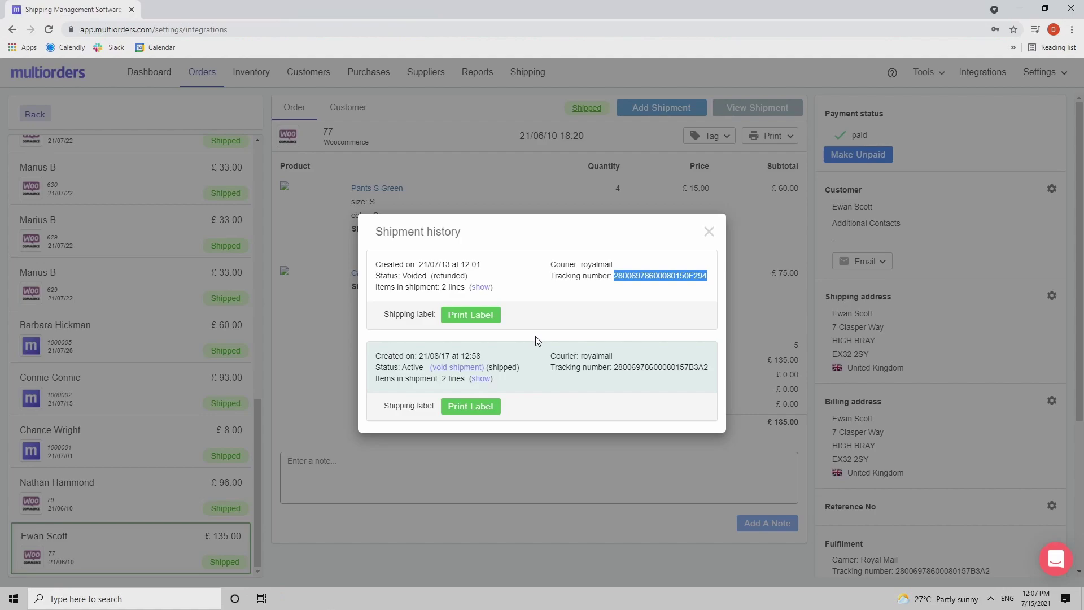
click(369, 260)
drag(369, 263, 516, 312)
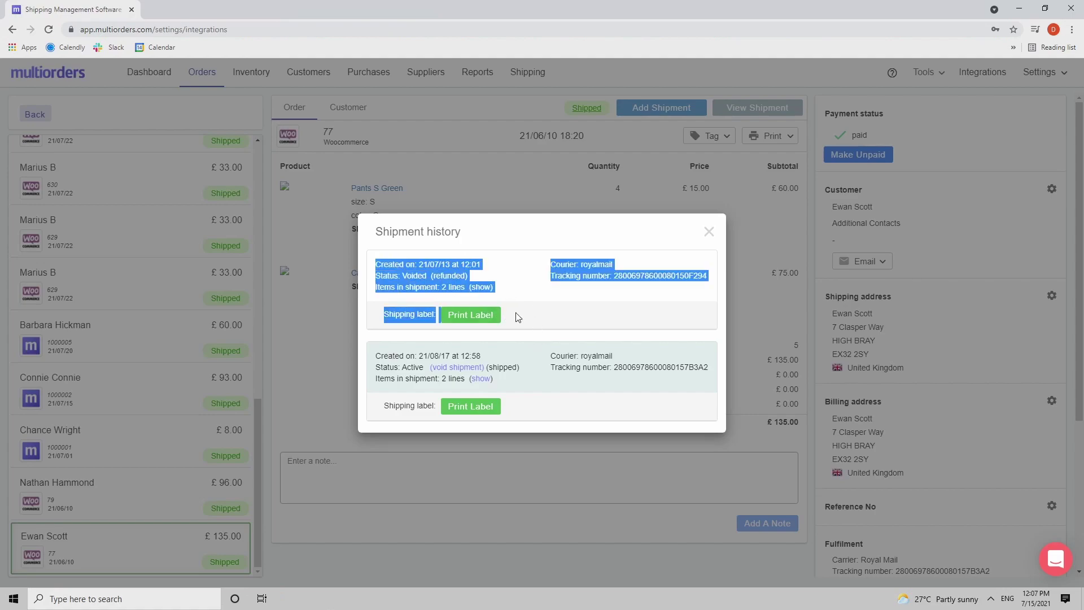
click(539, 276)
key(Escape)
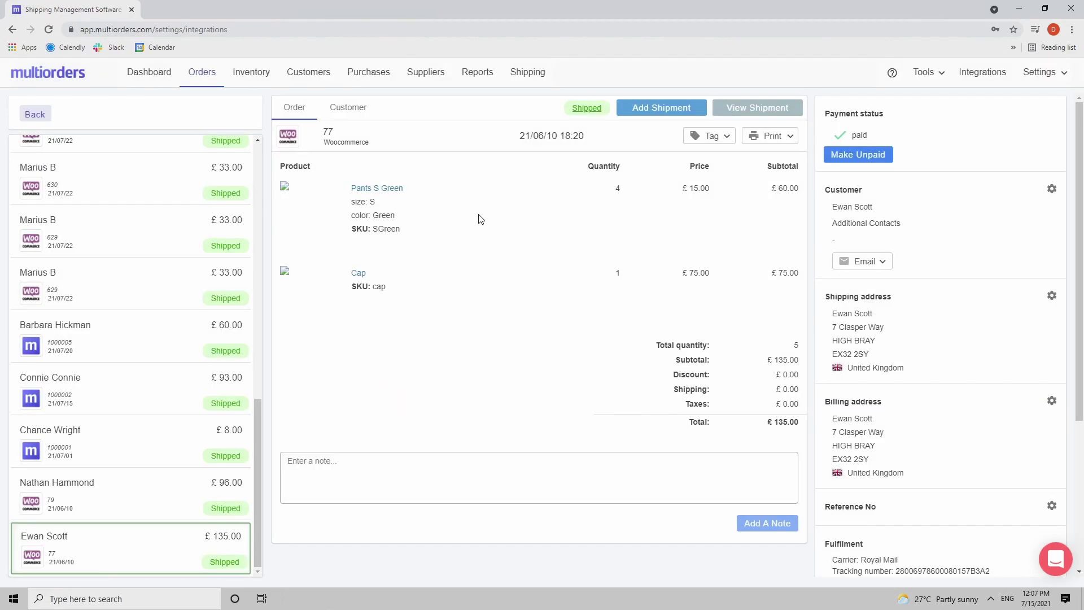
Step: Go back to New orders, then tick and untick orders 73 and 69, leaving none selected
click(200, 81)
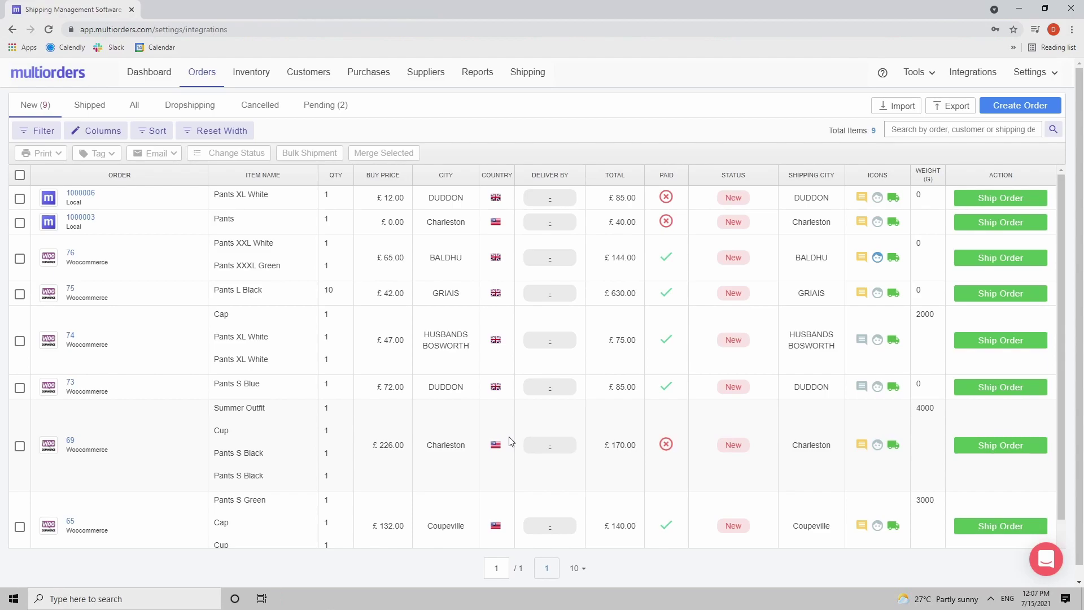
click(20, 388)
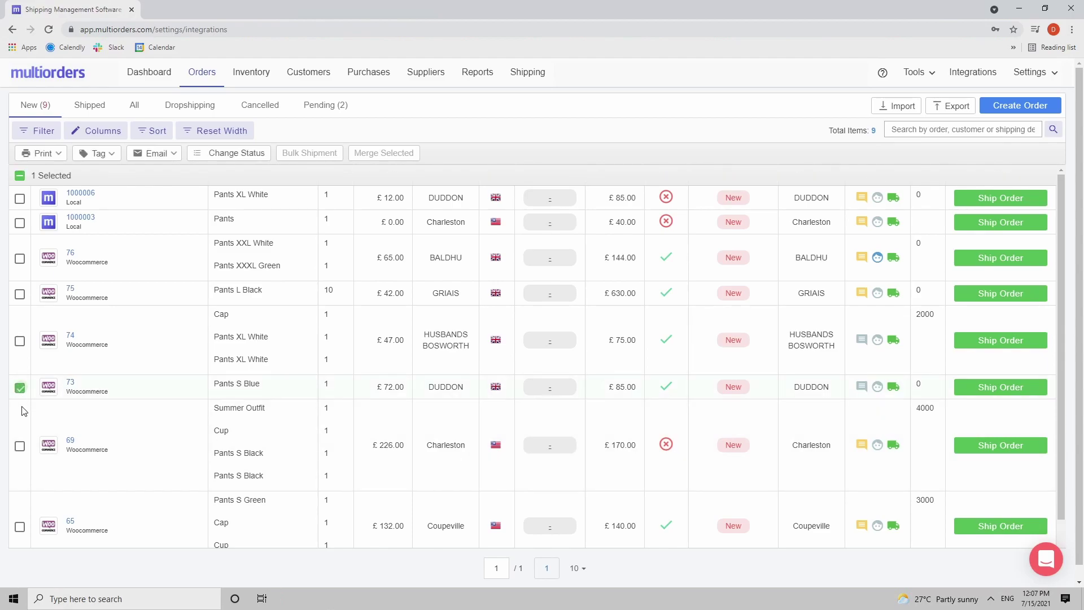
click(21, 447)
click(20, 388)
click(19, 448)
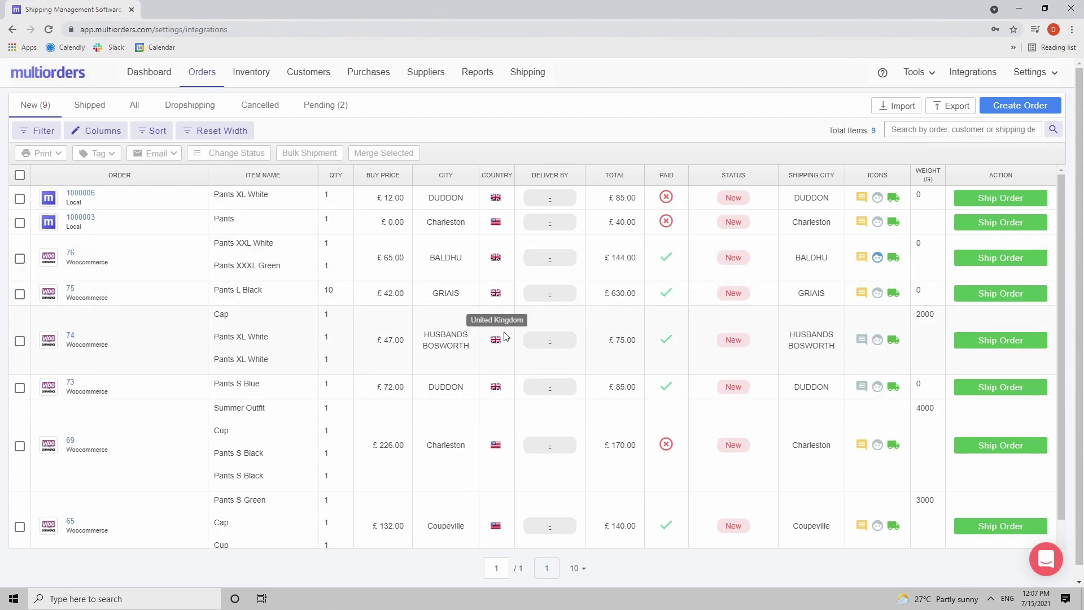
Step: Select orders 76, 75, 74 and 73 for a bulk shipment and expand the ship-to details of orders 73 and 74
click(20, 258)
click(19, 293)
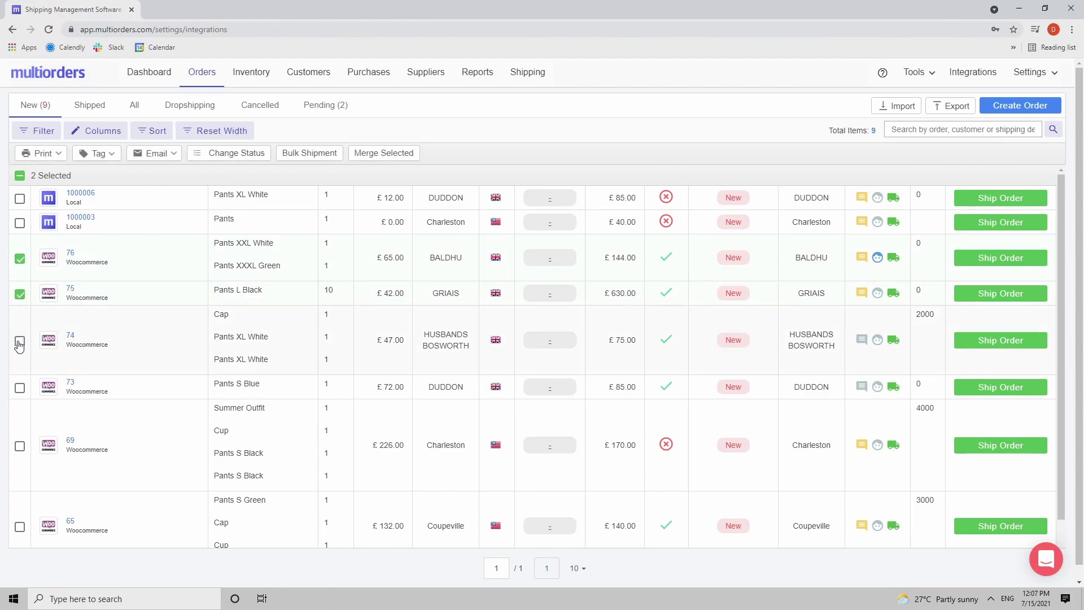
click(19, 341)
click(20, 390)
click(310, 154)
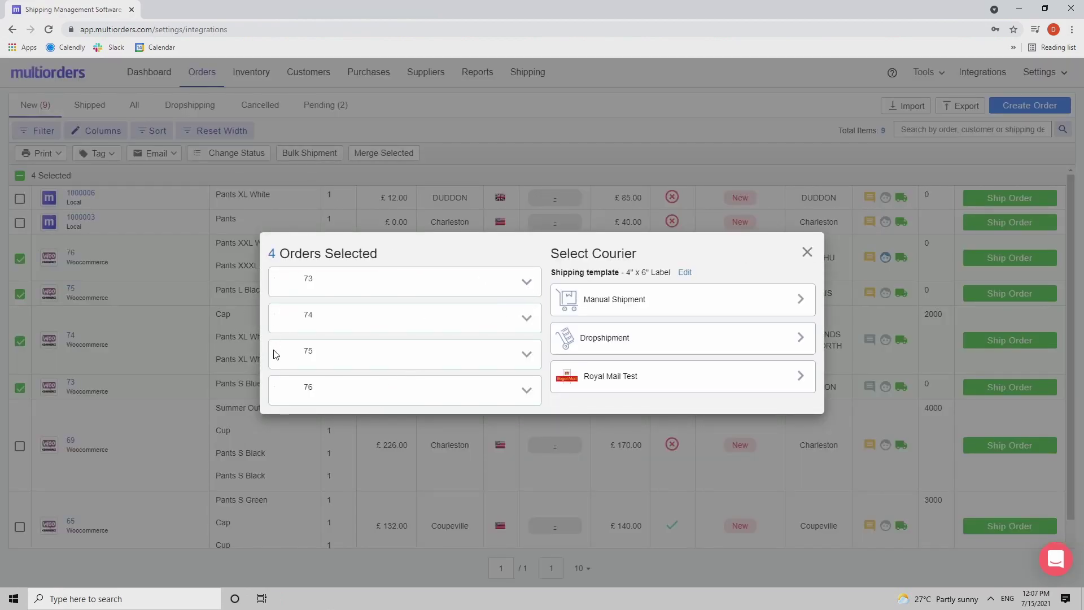
click(493, 284)
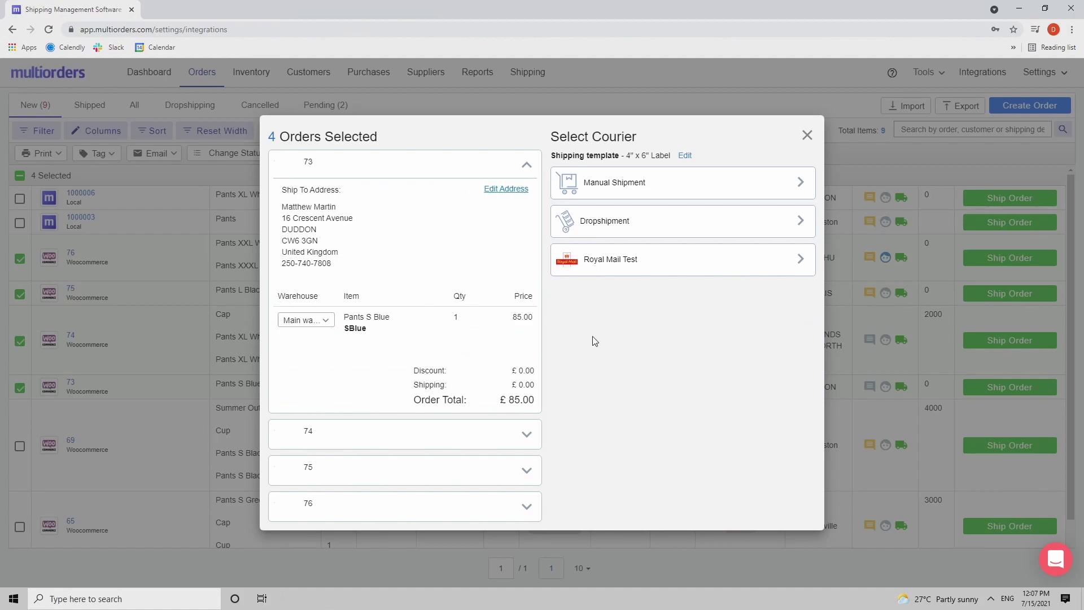
click(506, 438)
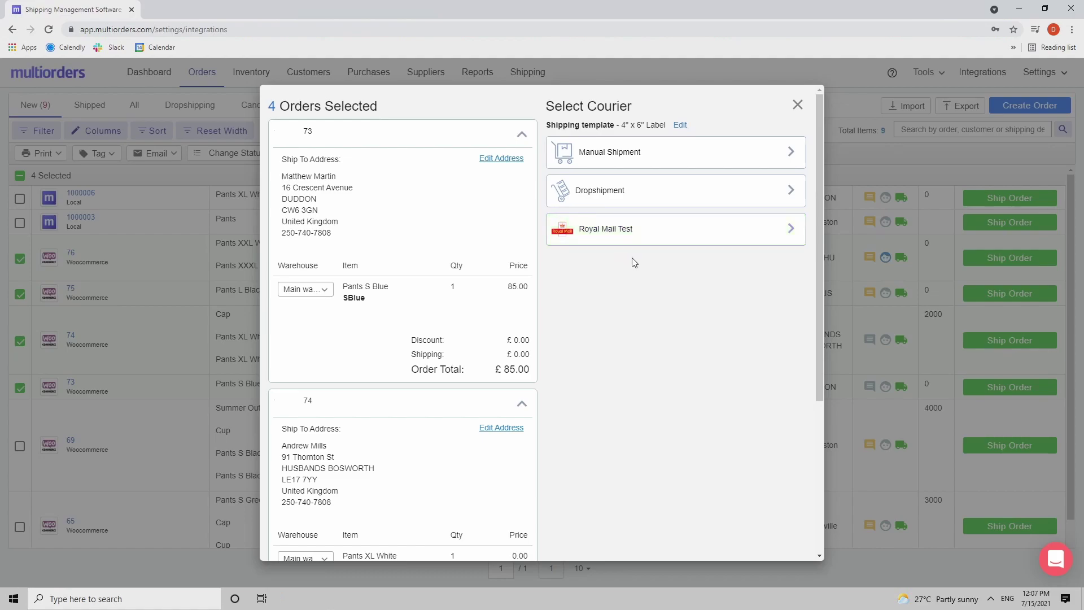
Step: Buy Royal Mail Test 1st Class (BPL1) shipments in the Demo123 package for all four orders
click(604, 229)
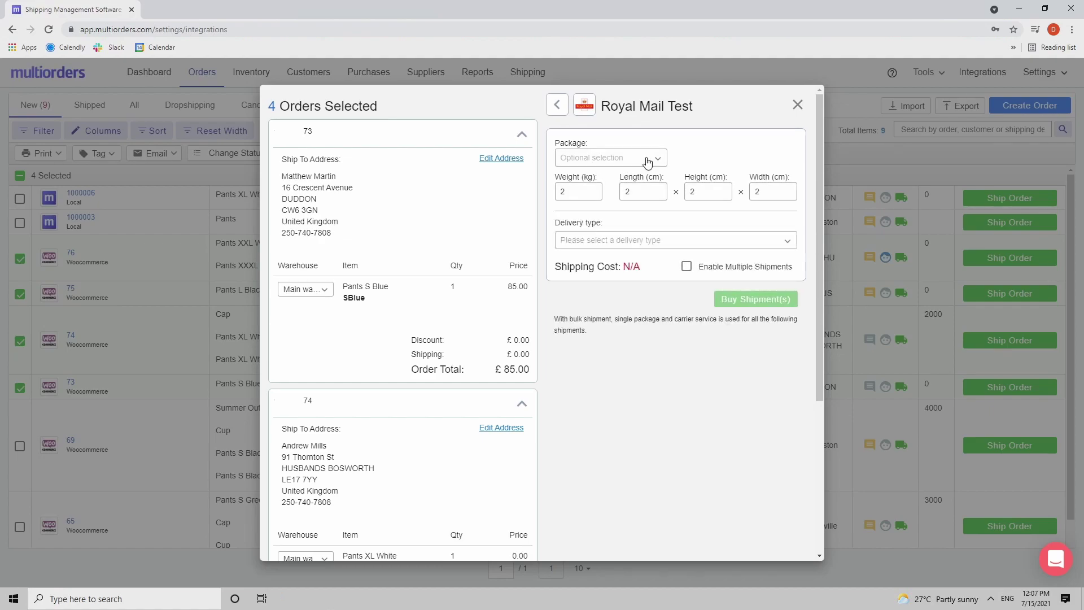
click(648, 160)
scroll(627, 253, down, 5)
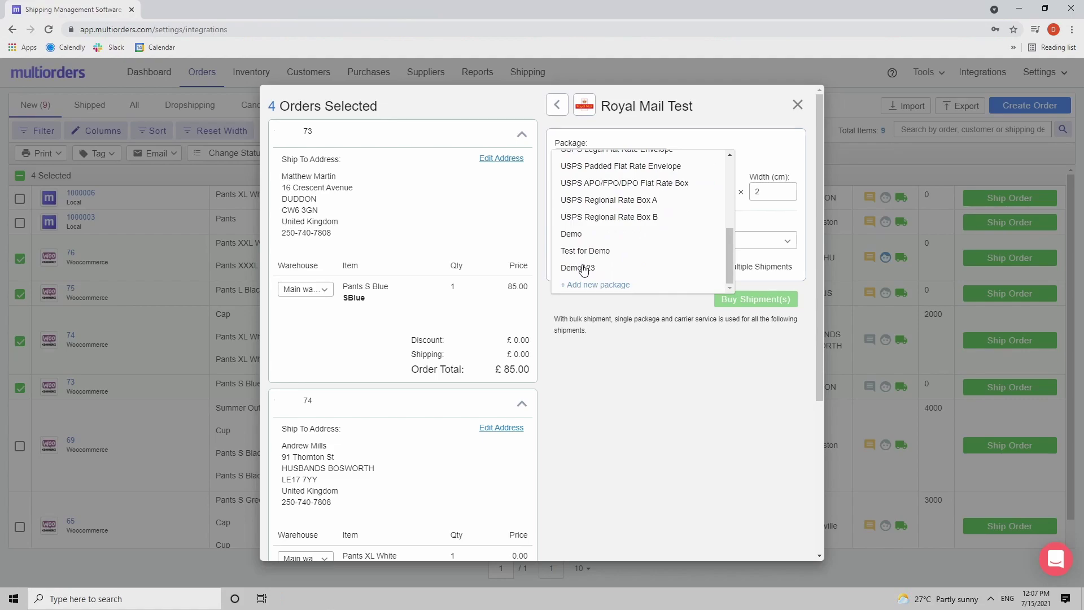
click(578, 269)
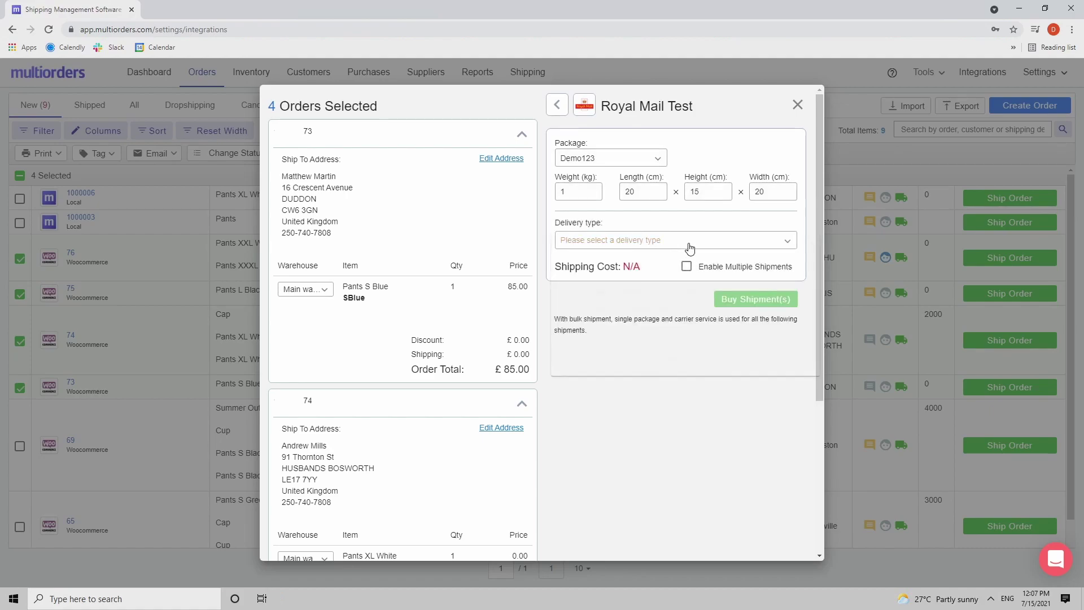
click(690, 249)
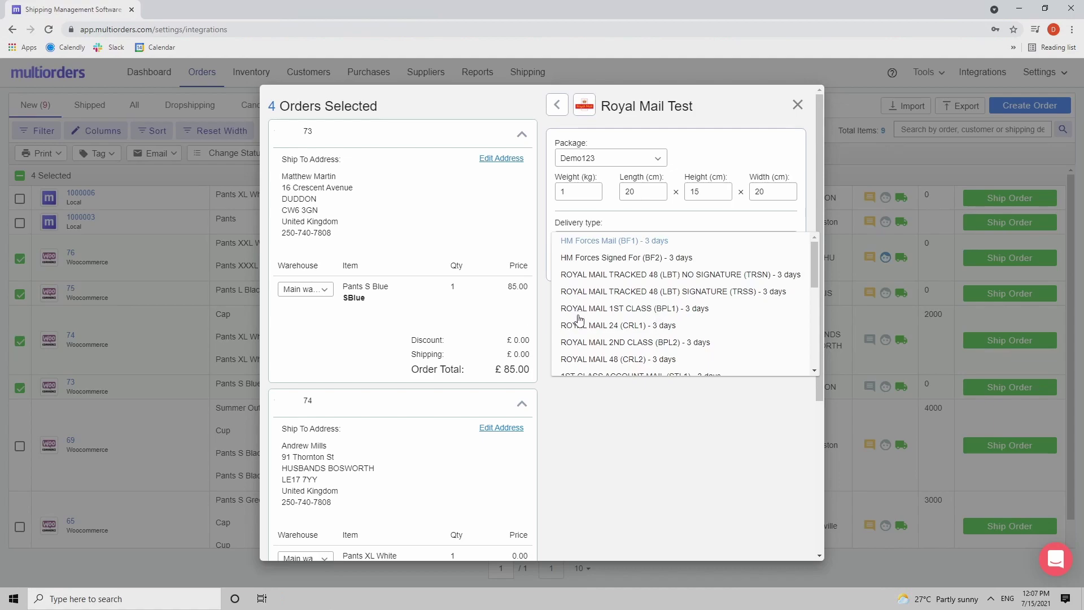
click(612, 311)
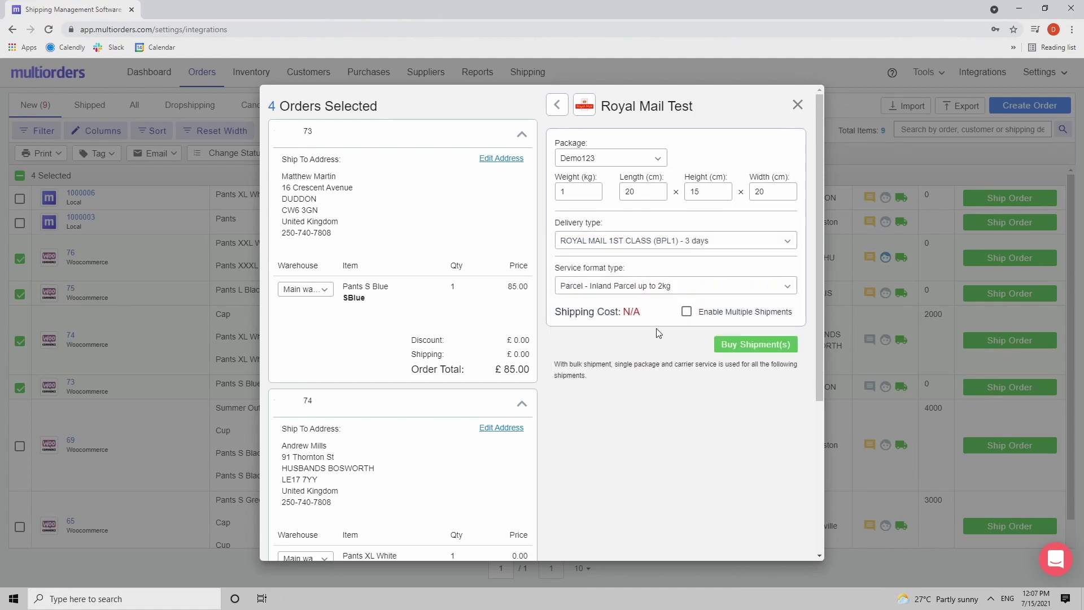
drag(641, 314, 626, 315)
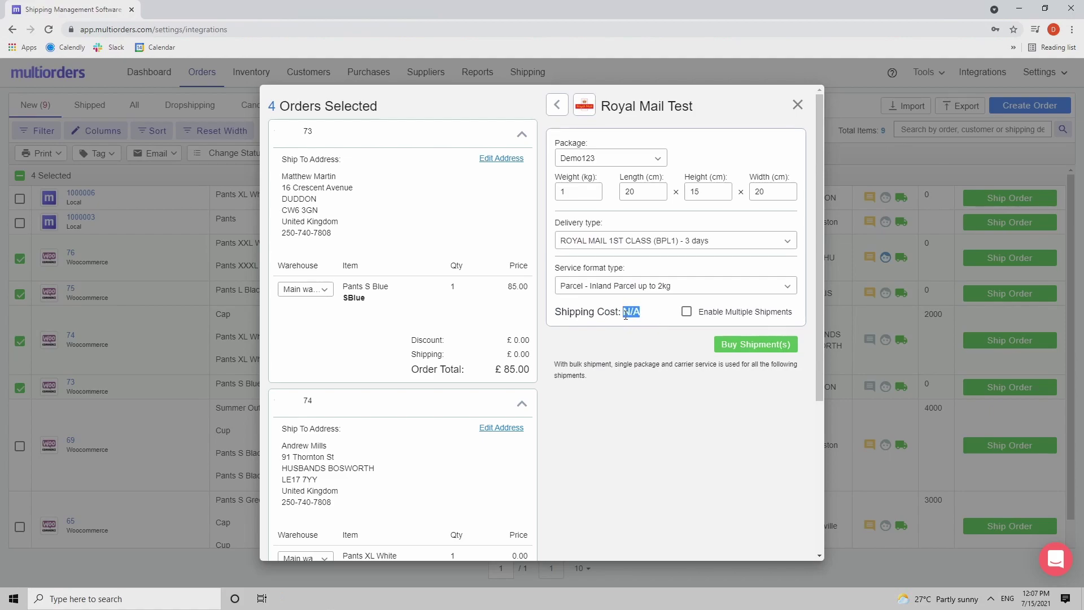
click(752, 345)
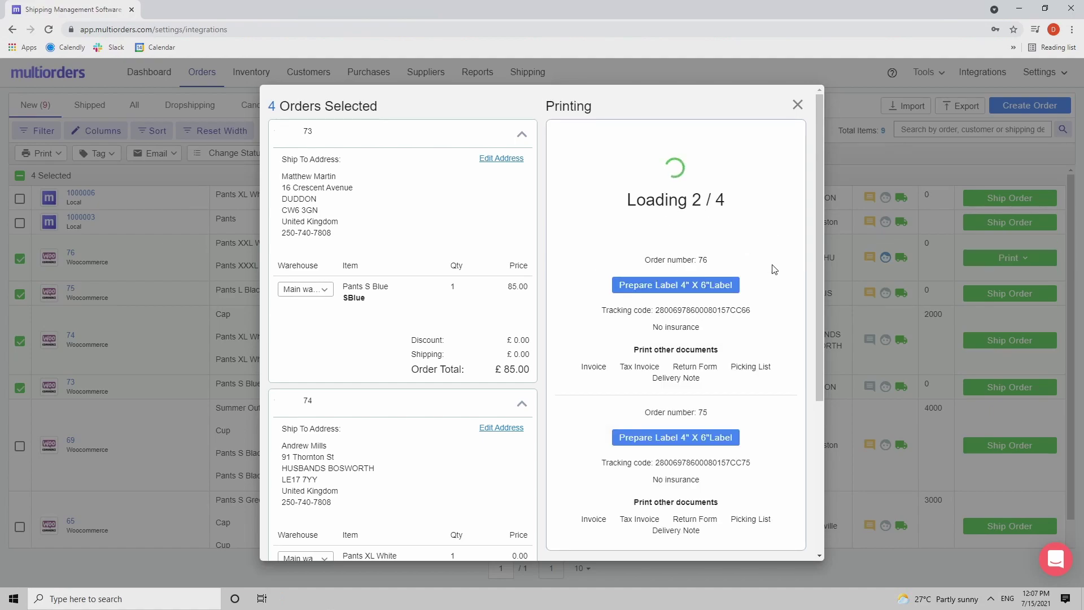
Step: Review the tracking codes issued for the four orders in the Printing panel
drag(751, 310, 658, 313)
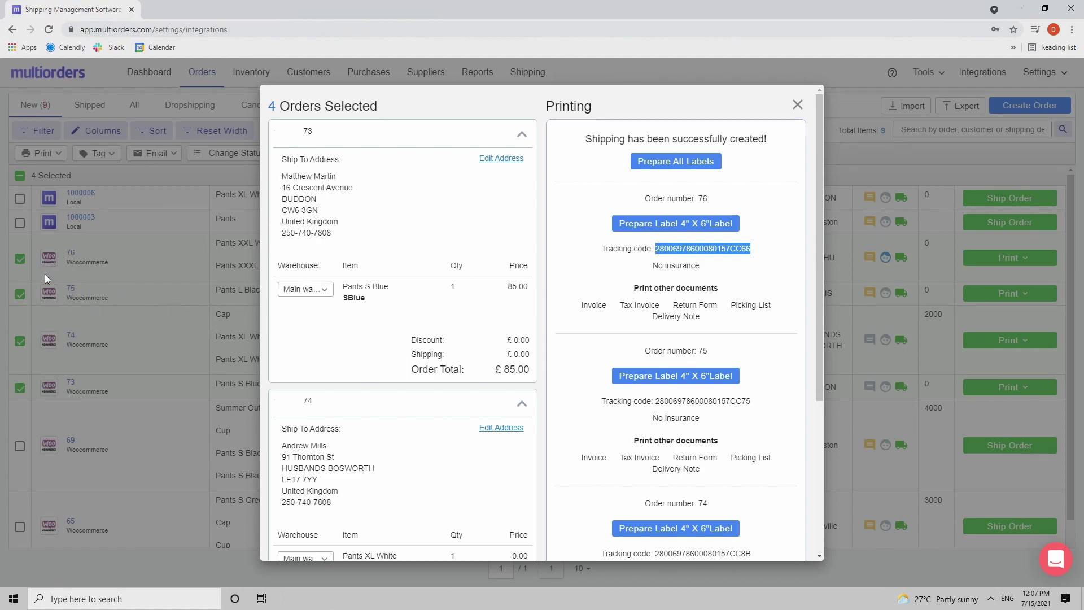
click(767, 280)
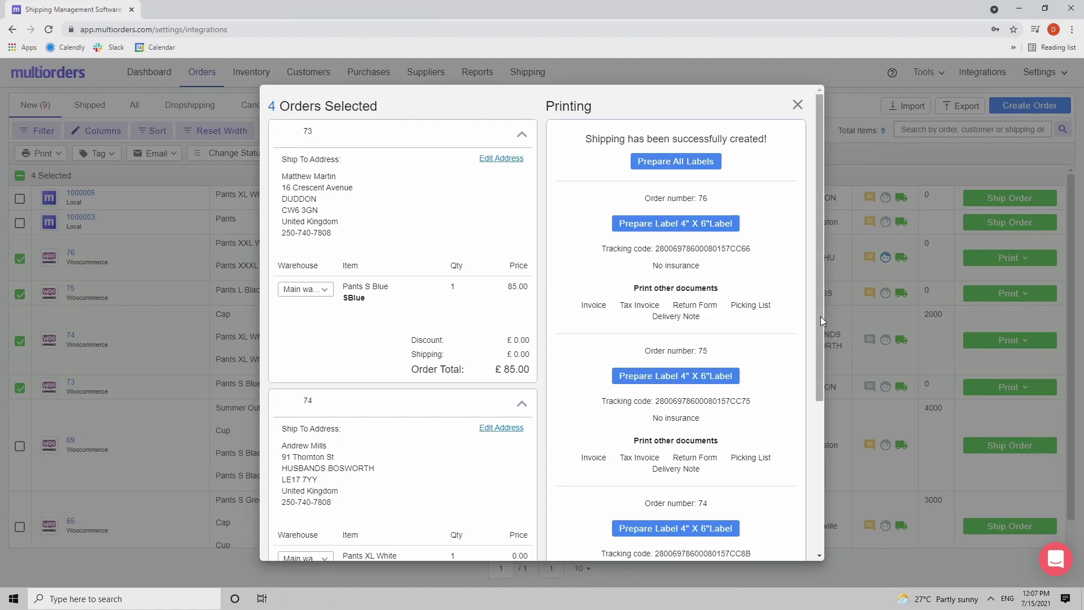
mouse_move(822, 316)
mouse_down()
mouse_move(820, 469)
mouse_move(828, 311)
mouse_up()
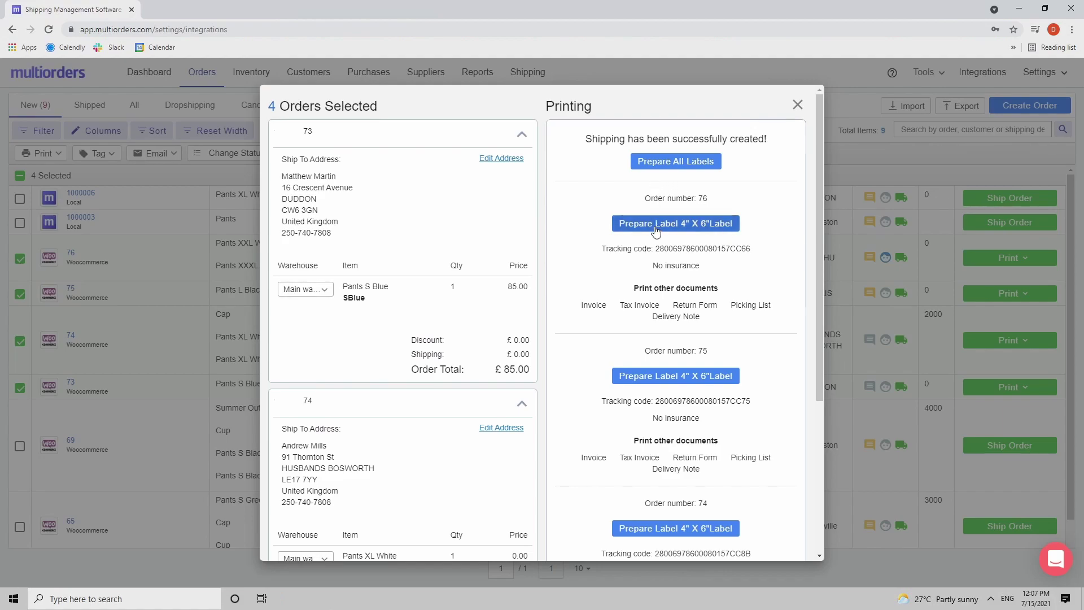
click(659, 164)
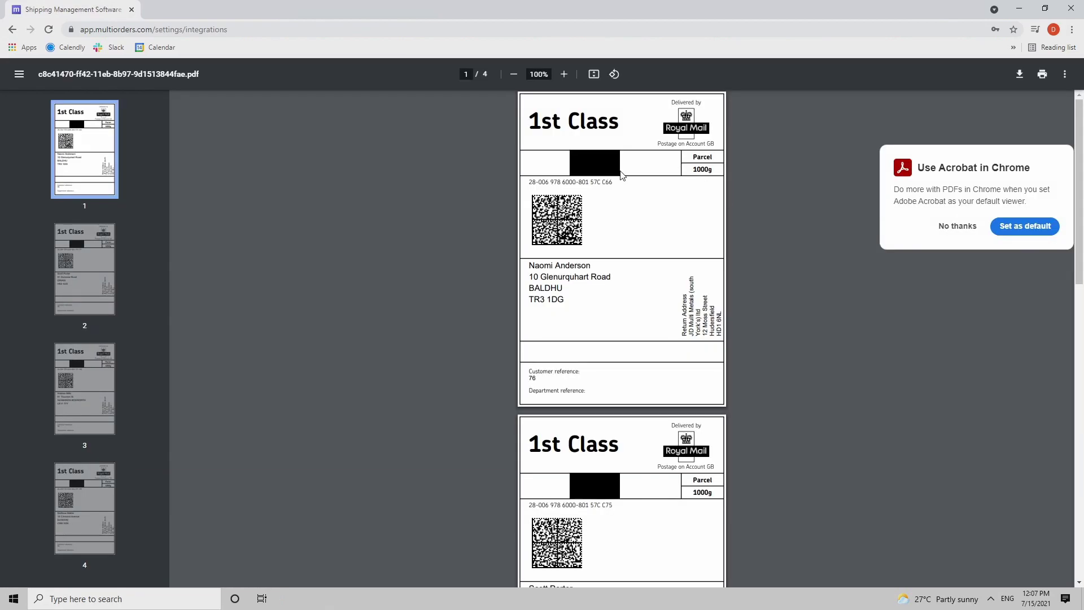
scroll(635, 191, down, 10)
scroll(650, 218, down, 4)
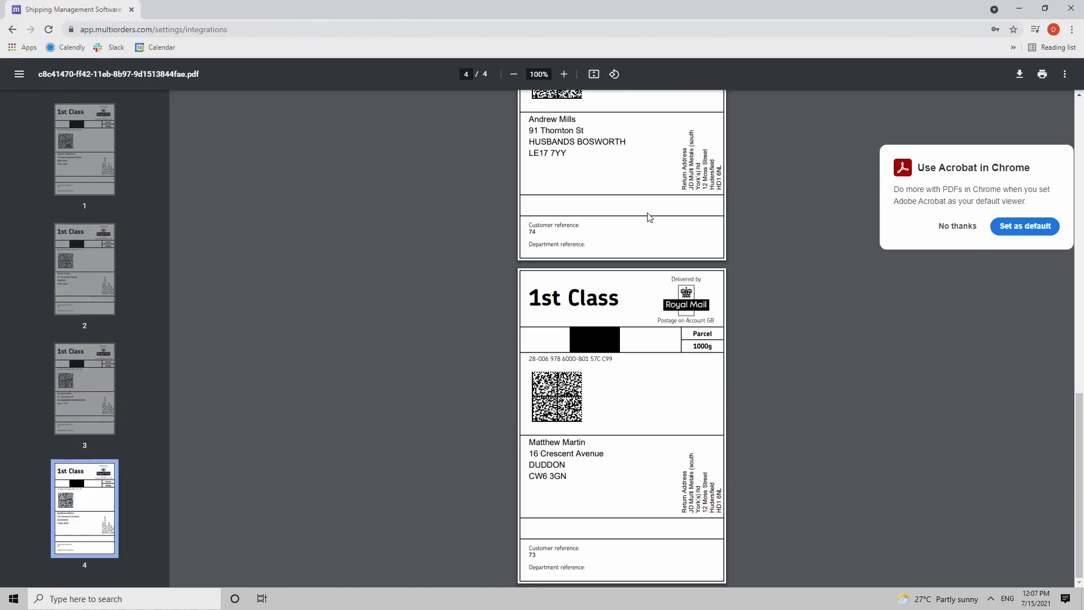
click(958, 226)
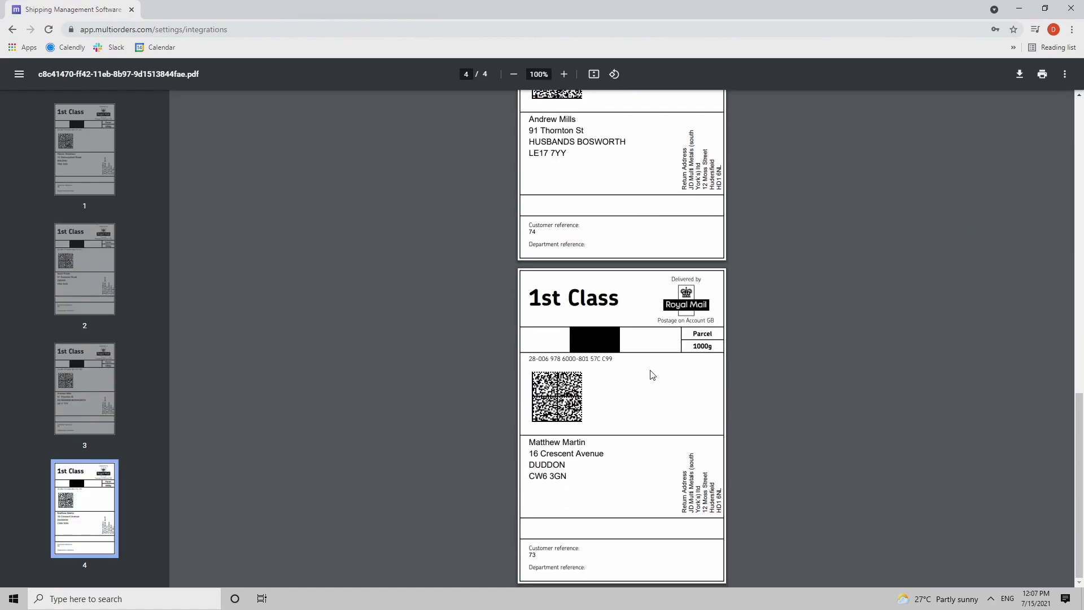
scroll(598, 426, up, 10)
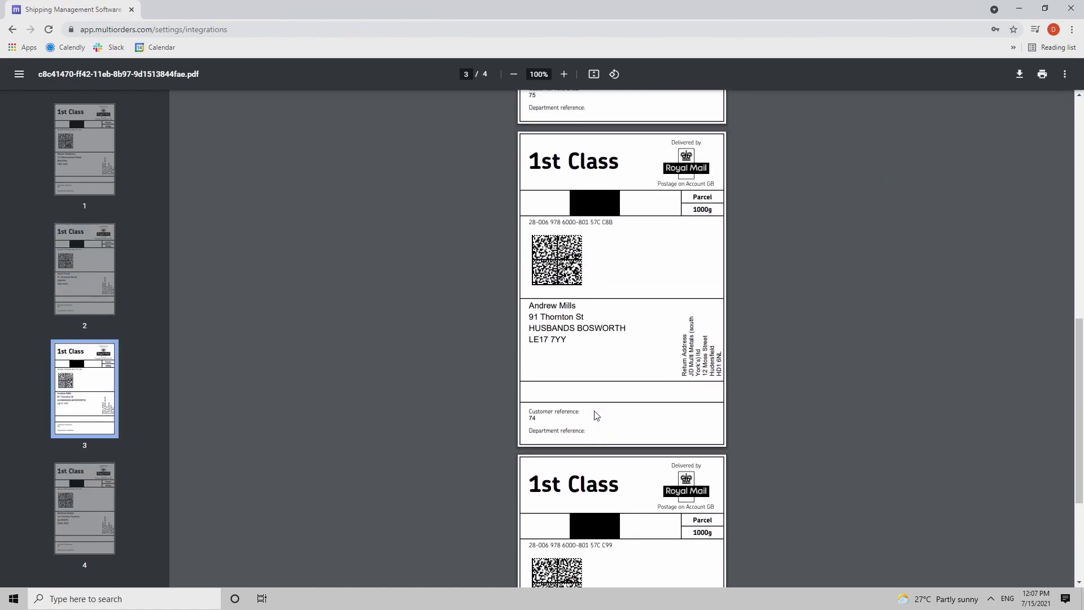
click(1046, 80)
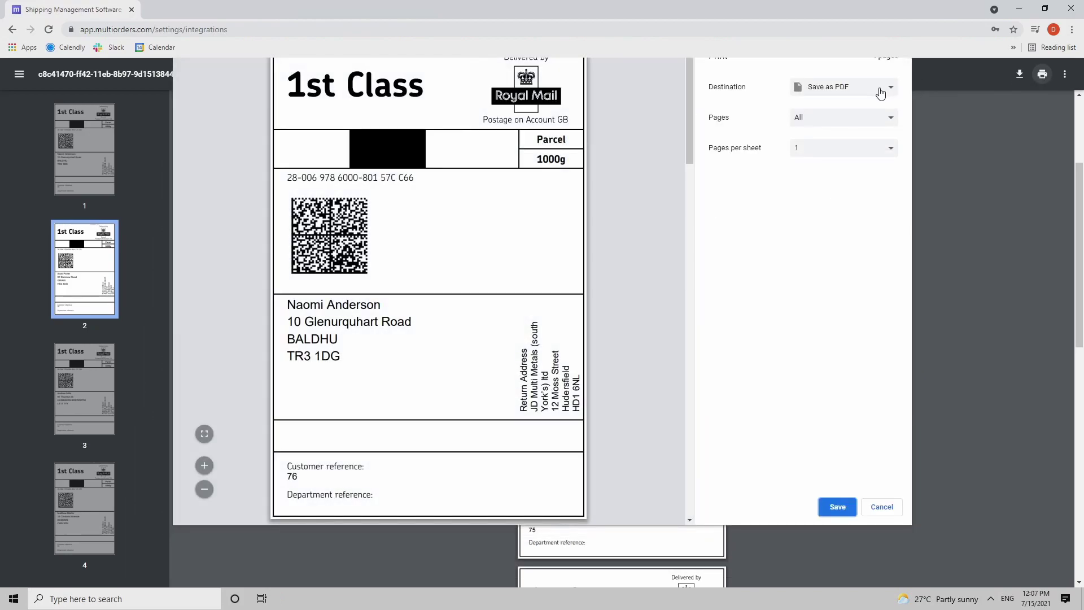
click(881, 92)
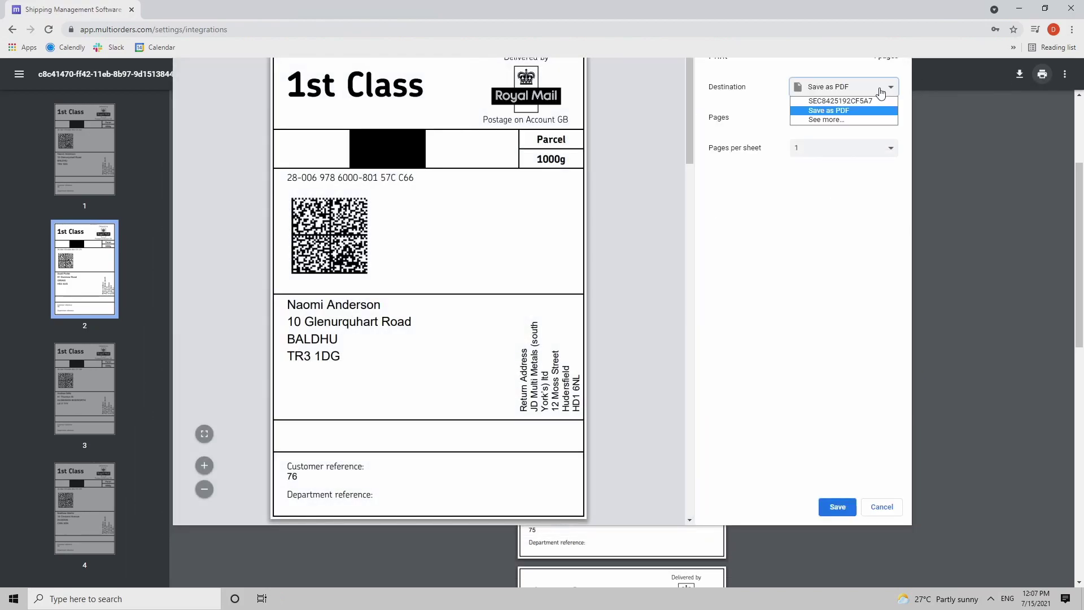
click(967, 163)
click(886, 514)
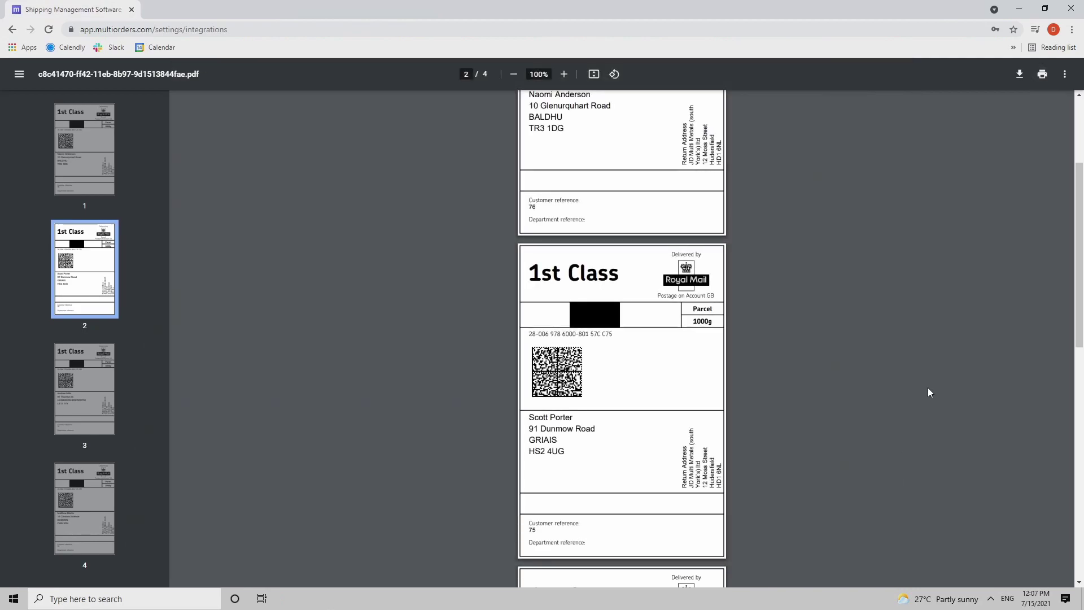
Step: Close the printing summary and view shipped orders 73–77 on the last Shipped page
key(Escape)
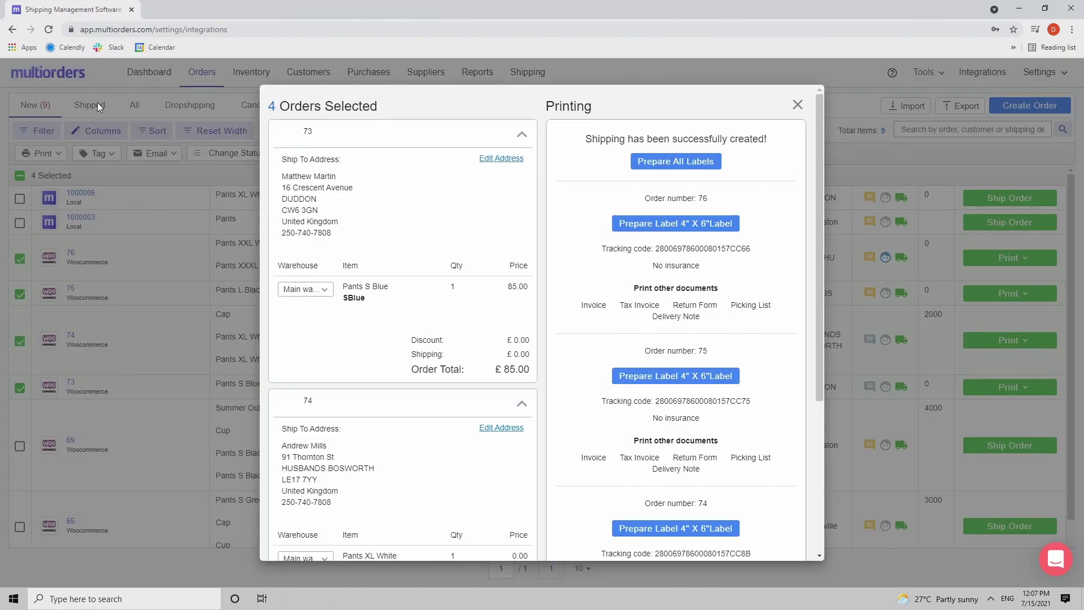
click(797, 105)
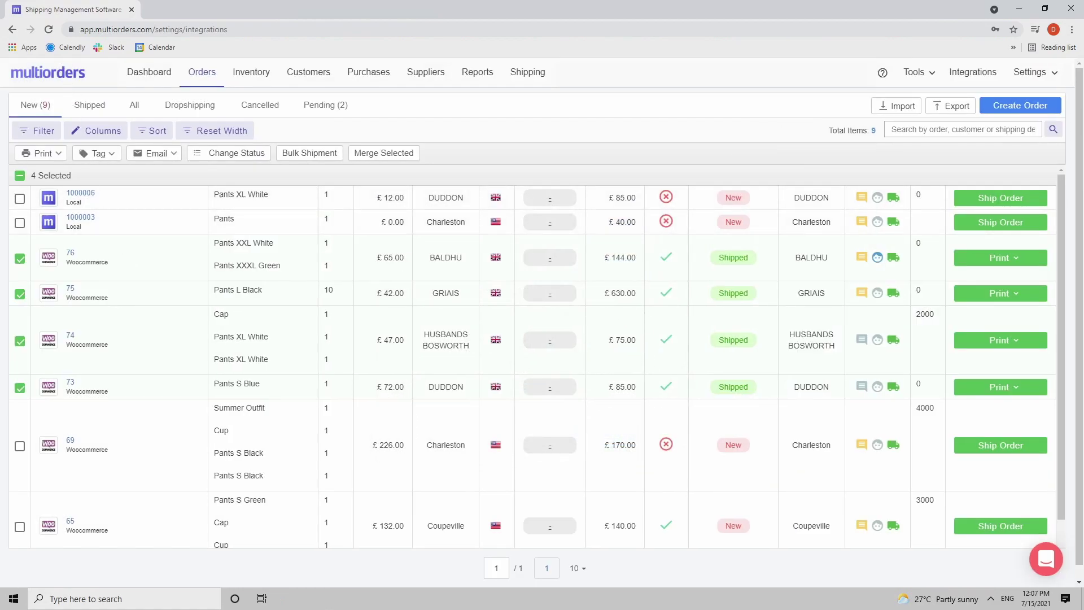
click(62, 60)
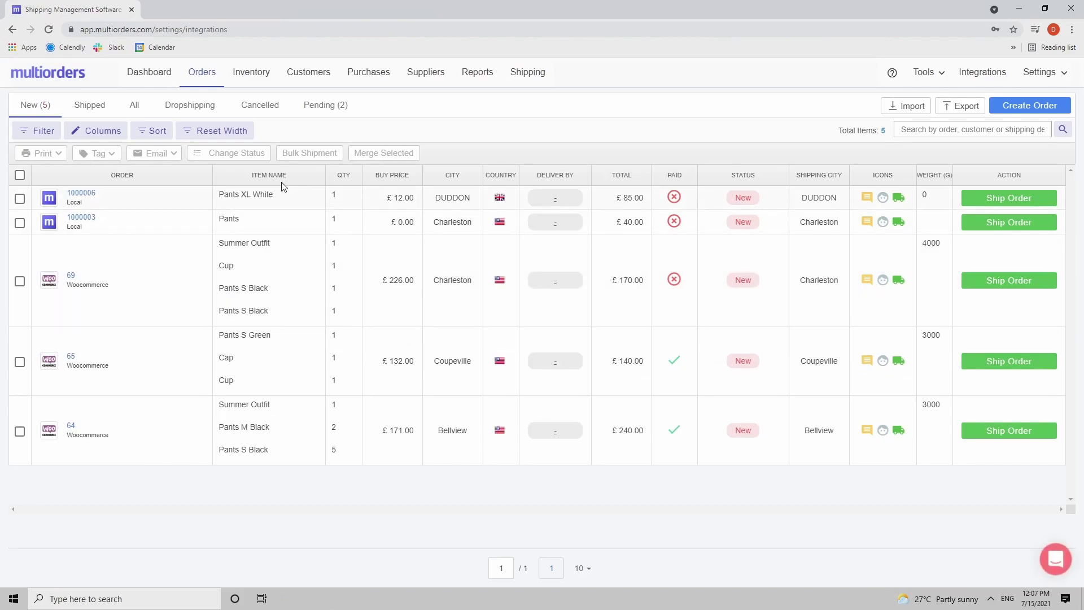
click(89, 106)
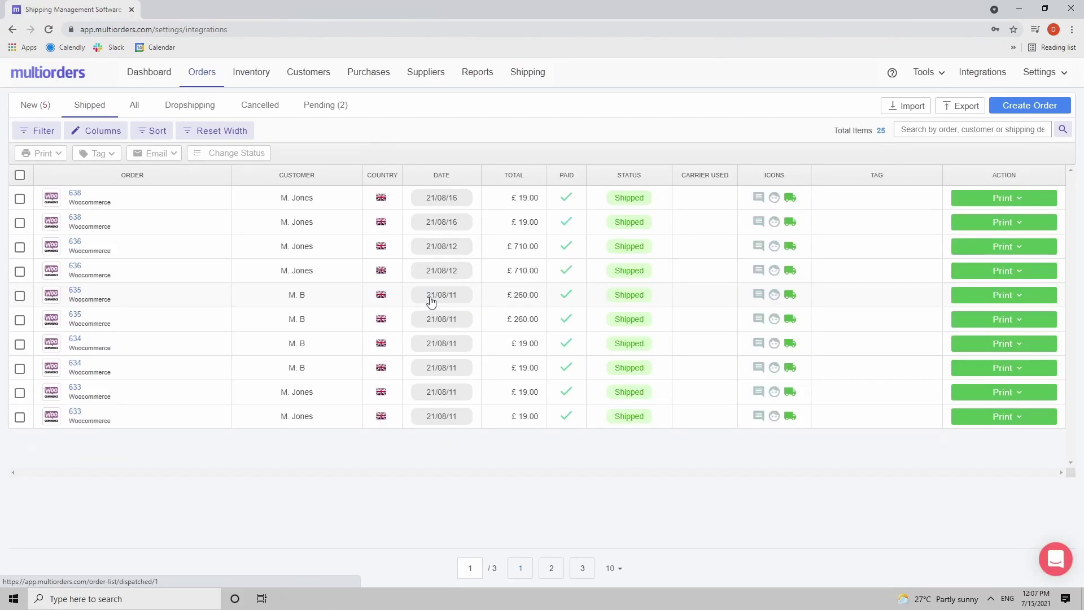
click(585, 572)
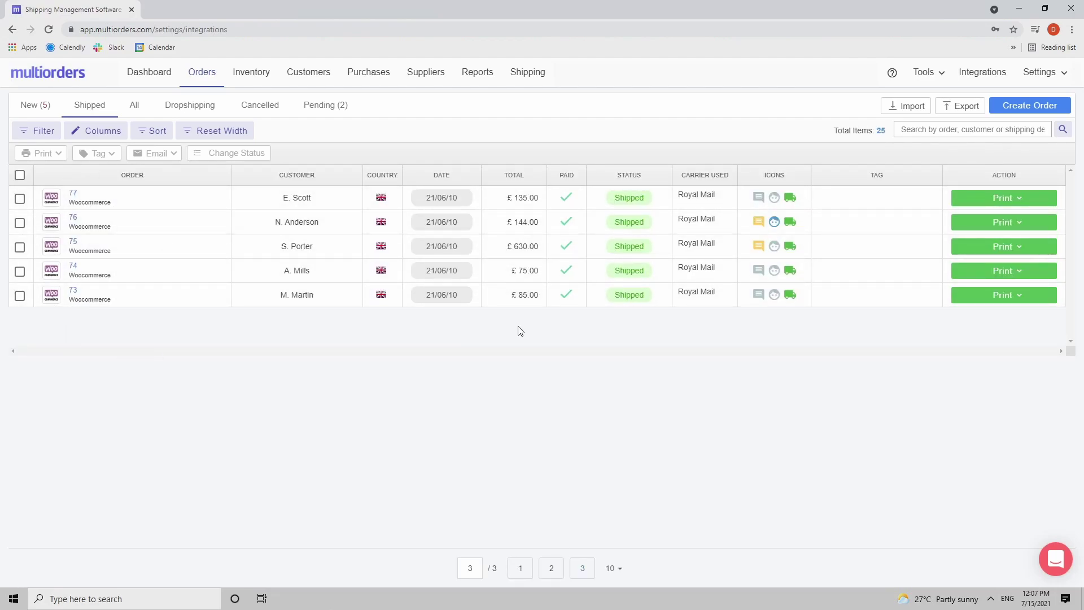
click(1036, 222)
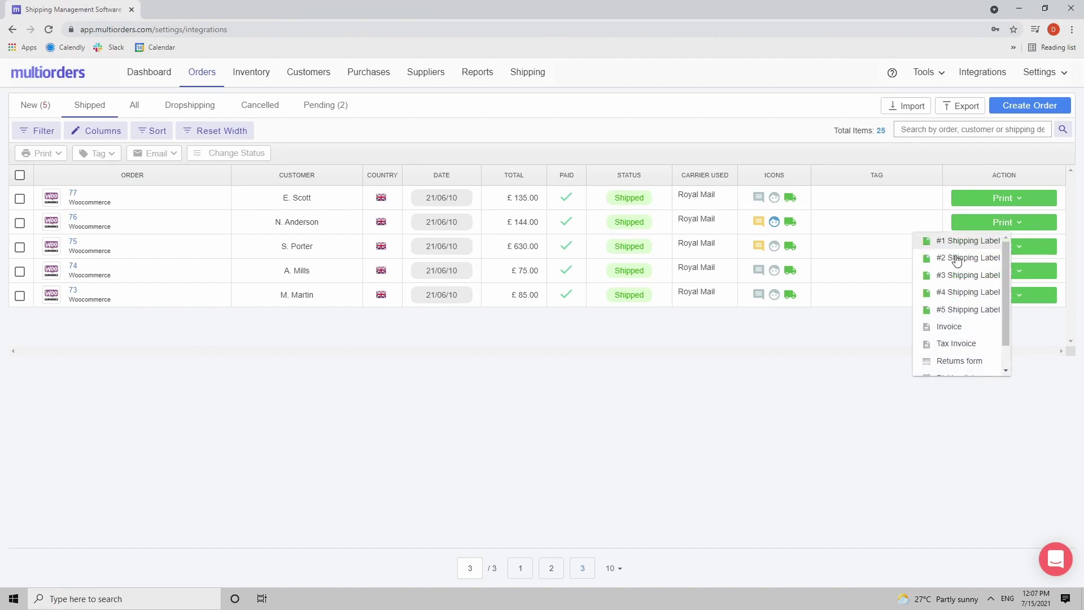
click(841, 334)
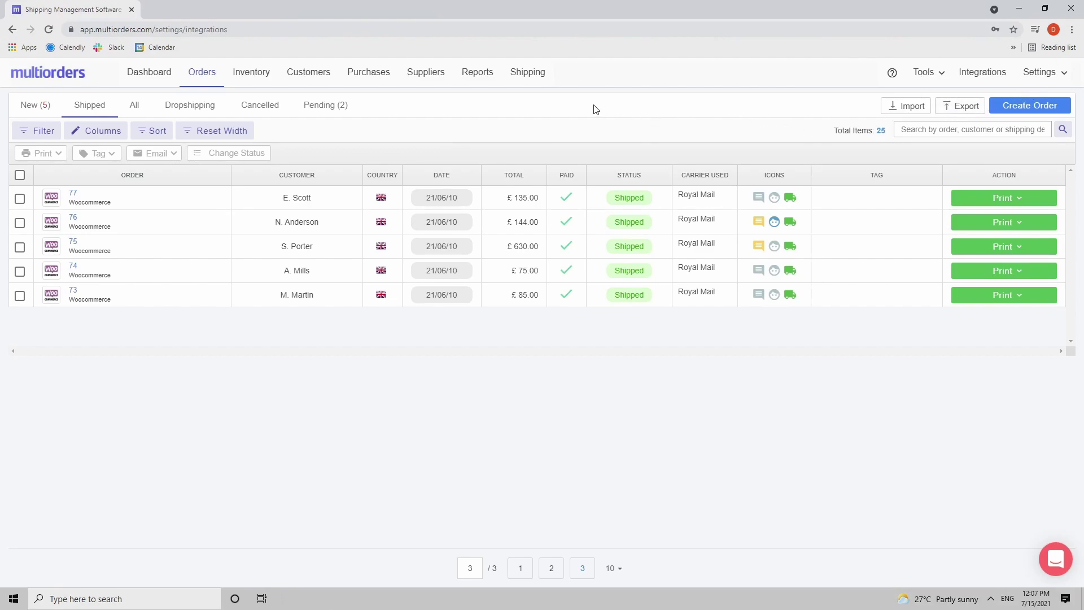
Step: On the Shipping page, check the latest label batch's creation time, order numbers and Done status
click(531, 79)
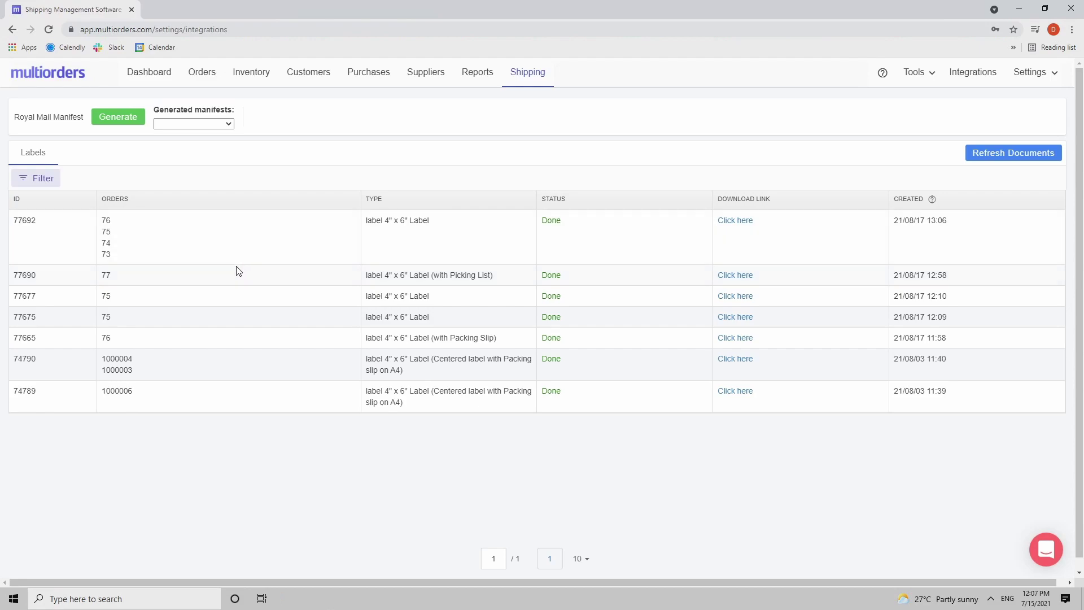
drag(958, 222, 894, 221)
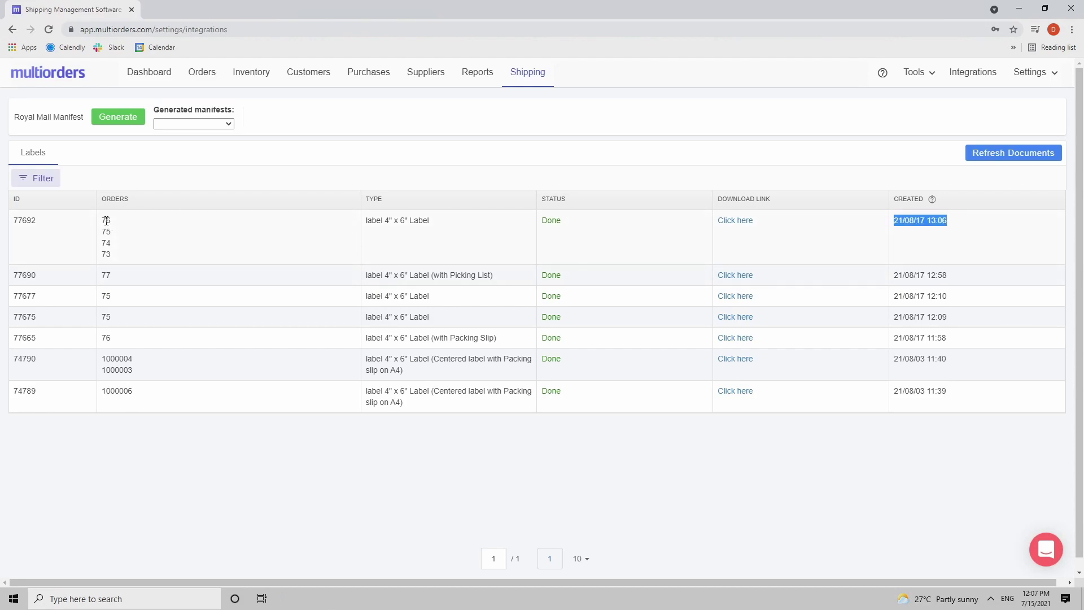
drag(102, 216, 119, 257)
click(406, 249)
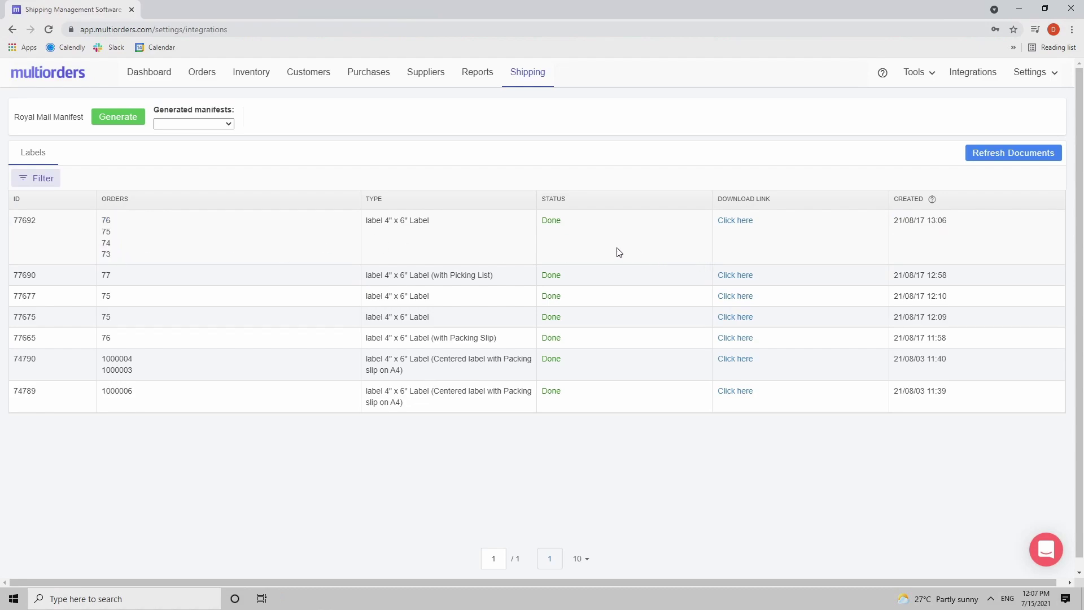
drag(577, 227, 537, 221)
click(754, 240)
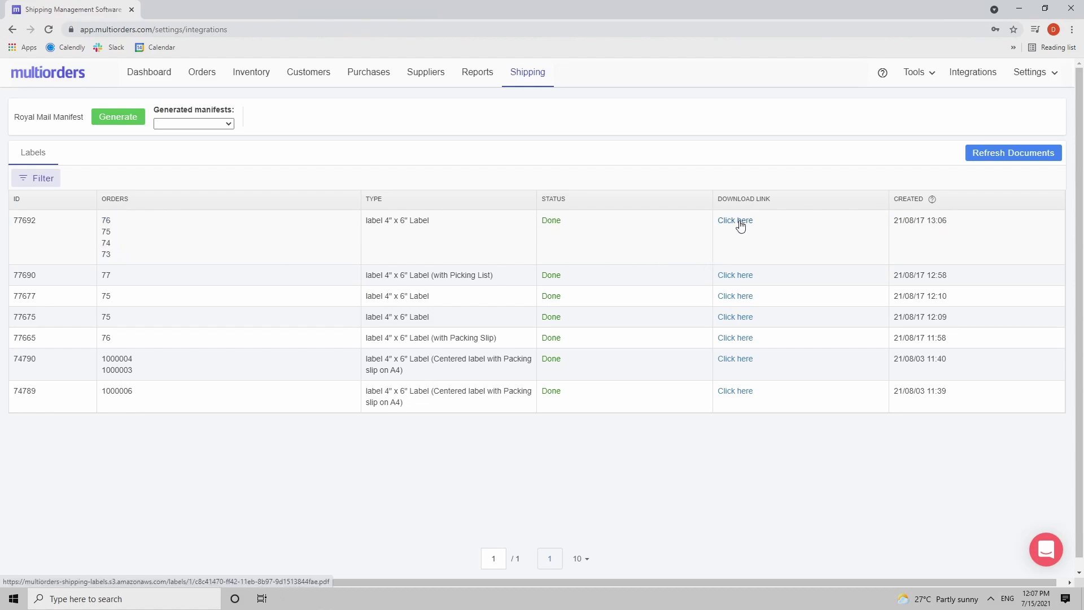
Step: View the latest batch's label PDF, then look over the Royal Mail Manifest section
click(738, 225)
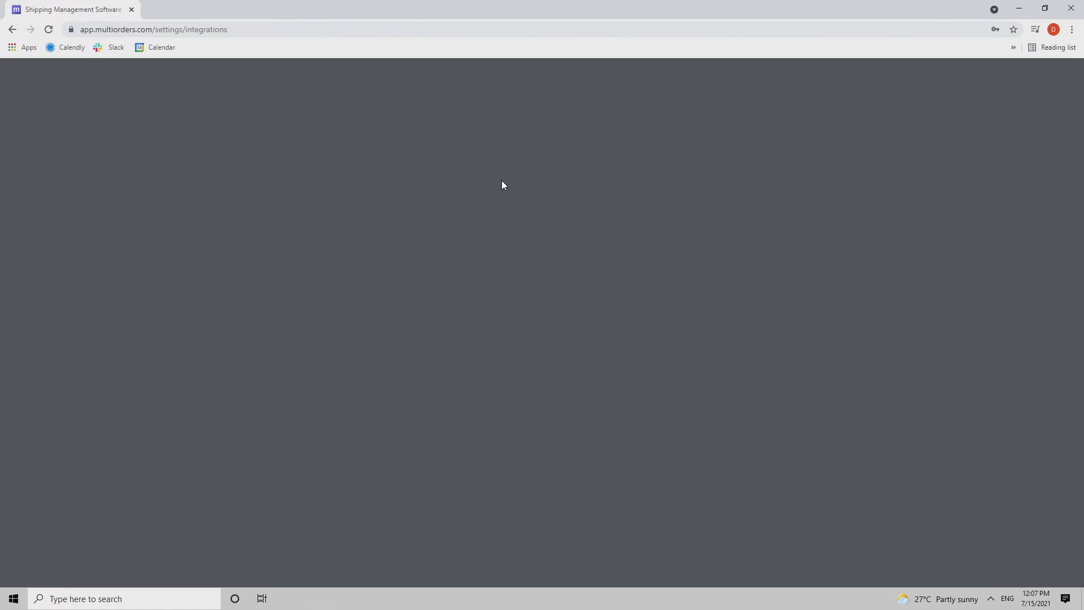
scroll(507, 207, down, 5)
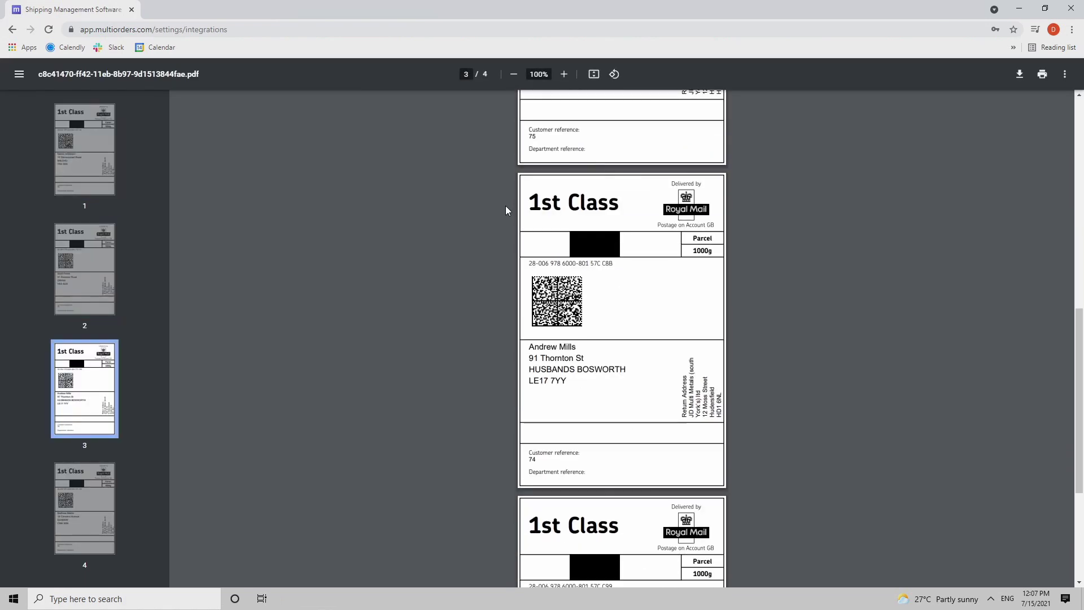
scroll(506, 205, down, 4)
scroll(500, 208, up, 11)
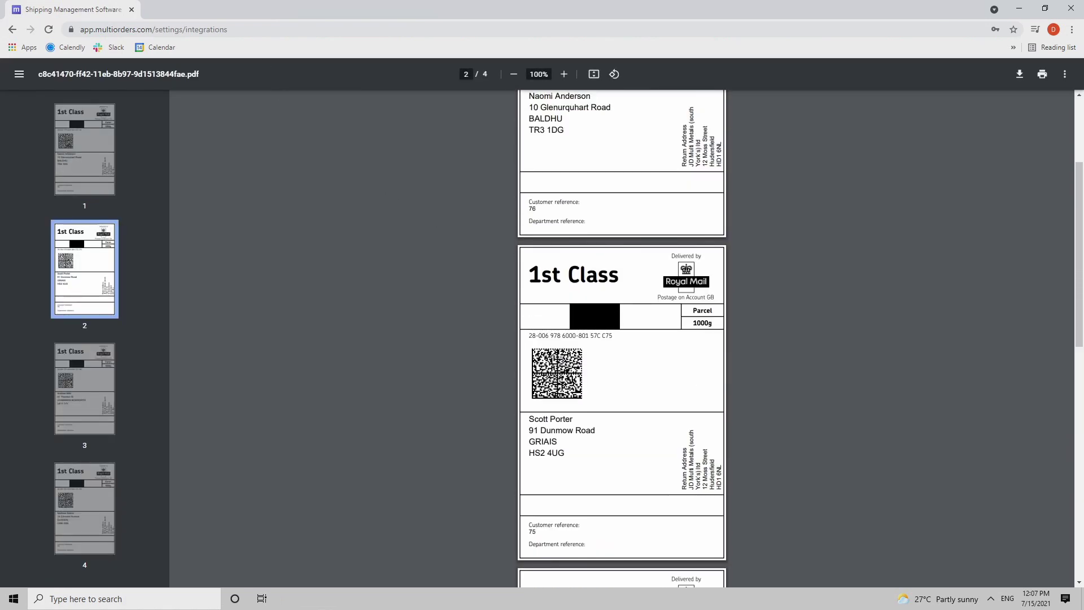
key(Escape)
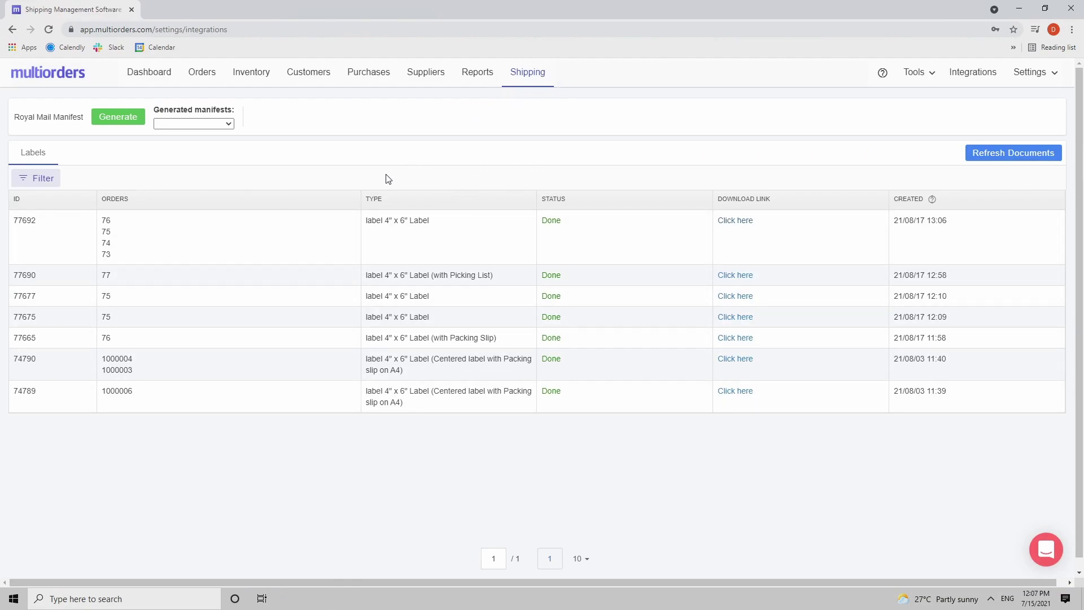
drag(86, 120, 15, 121)
click(378, 153)
Step: Open order 74's details page from the last page of the Shipped list
click(208, 80)
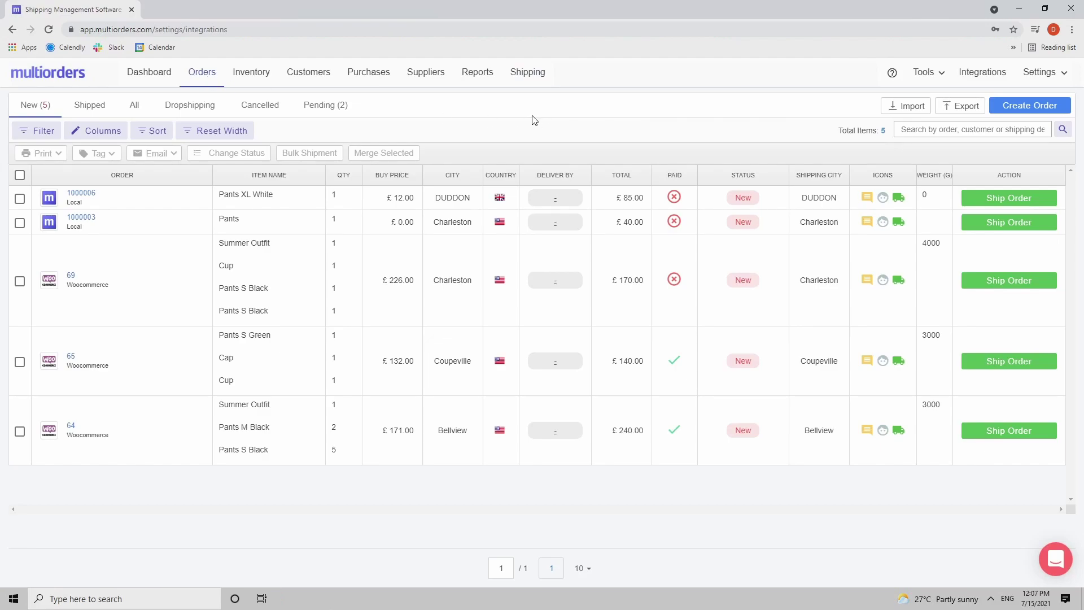
click(92, 107)
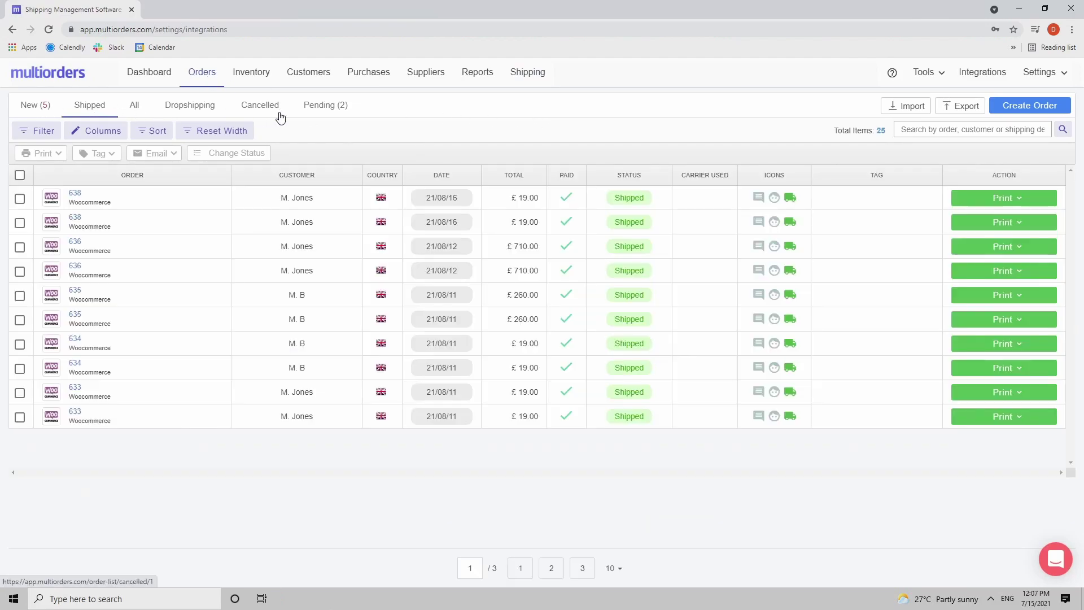
click(590, 577)
click(72, 269)
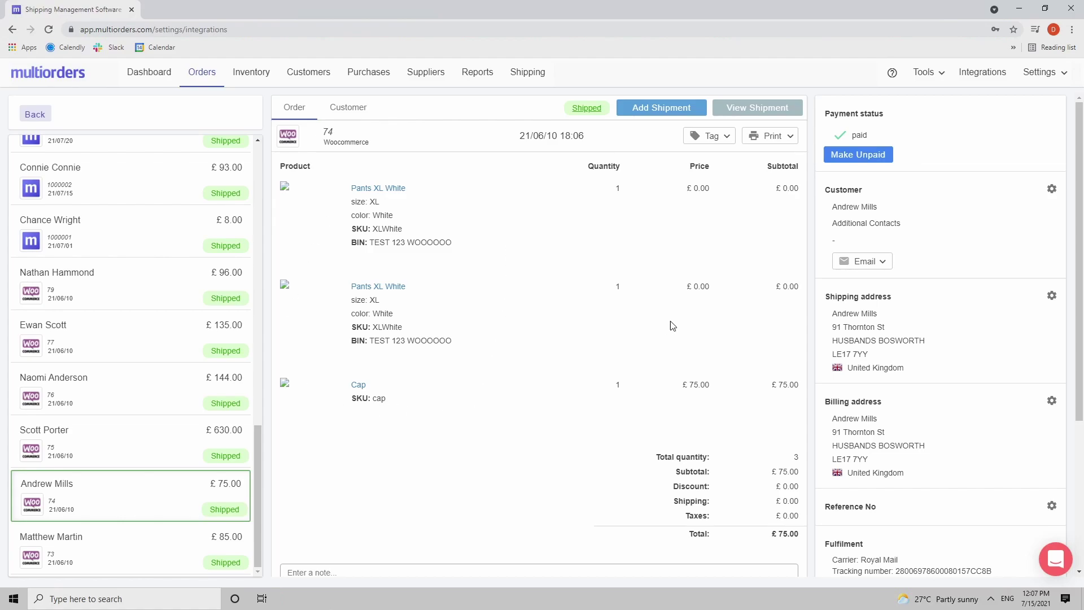
Step: Add a Royal Mail Test 1st Class (BPL1) shipment to order 74 and generate its 4" x 6" label
click(654, 109)
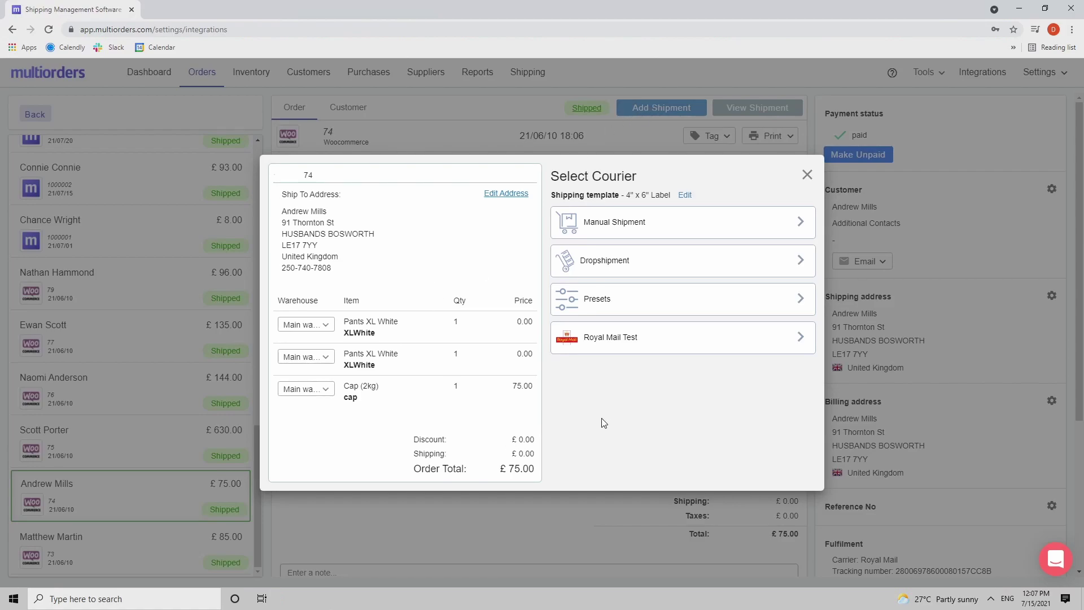
click(647, 349)
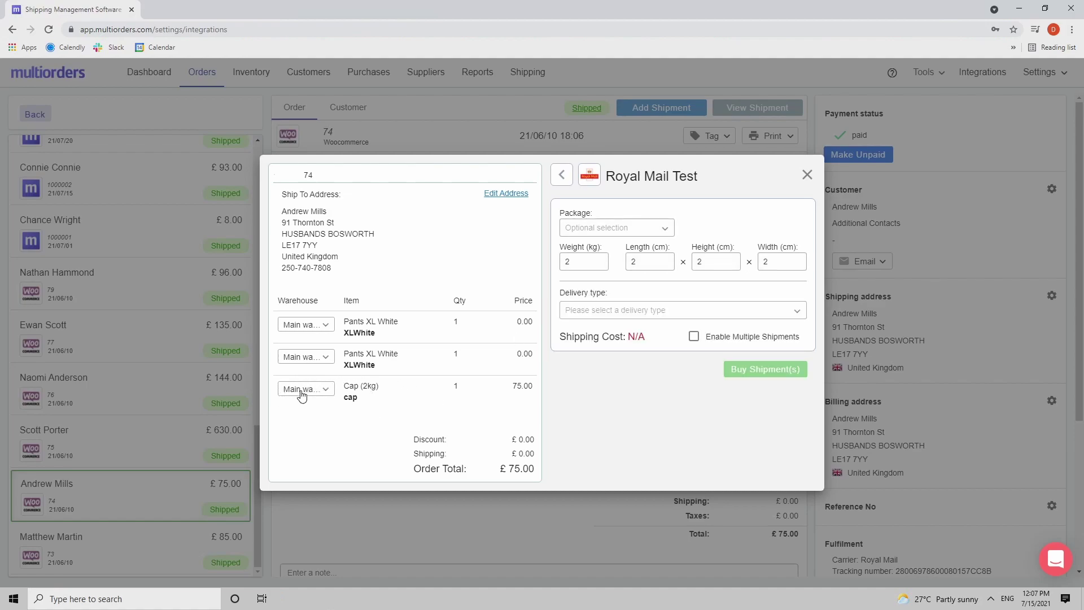
click(672, 312)
click(648, 382)
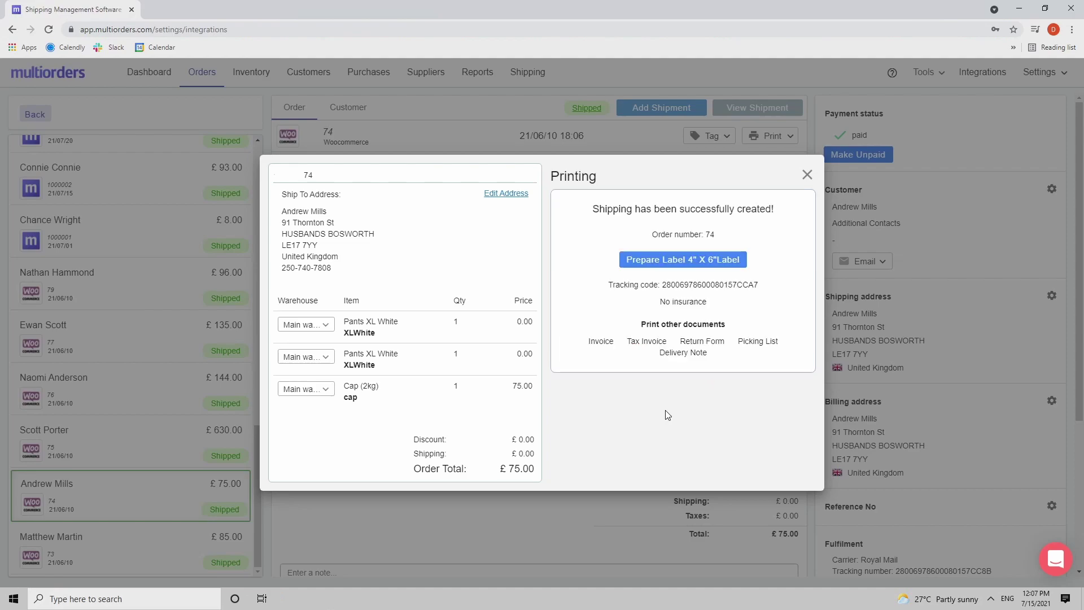
drag(774, 285, 659, 285)
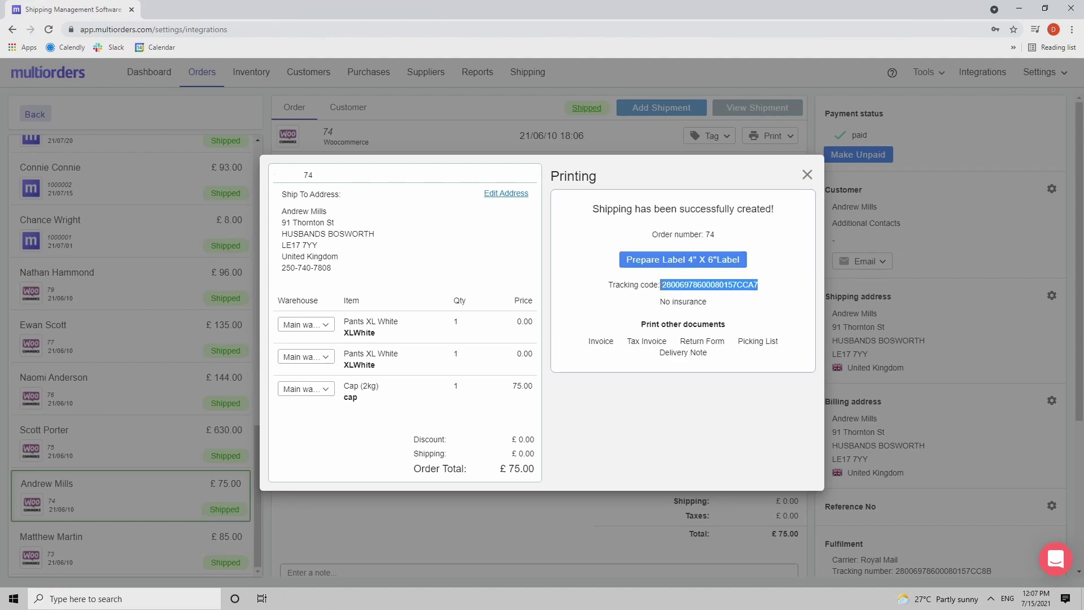
click(775, 425)
click(714, 269)
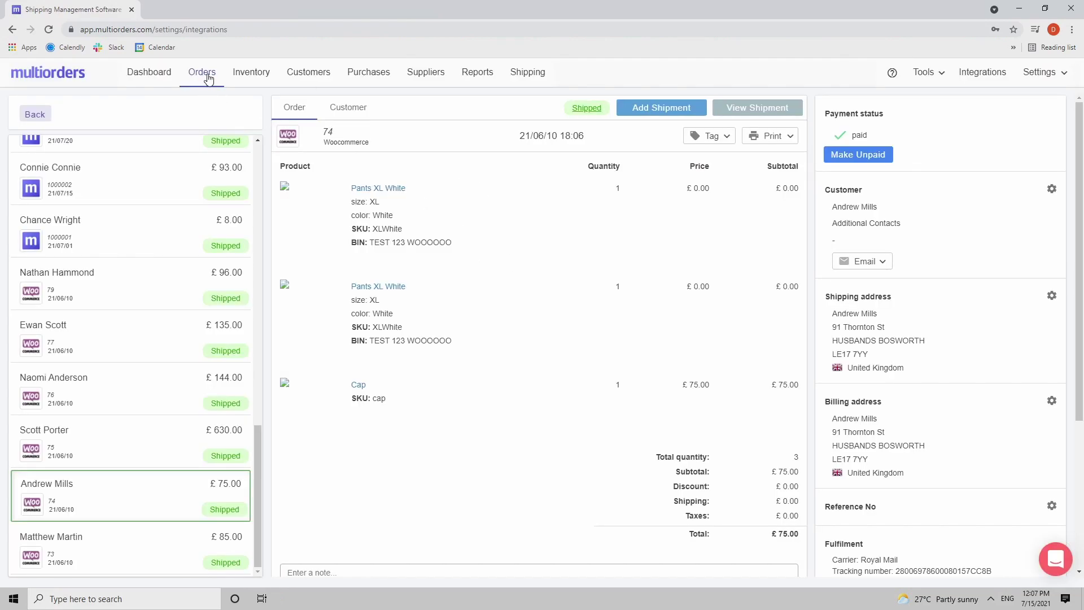
Step: Open Settings > Shipping and browse the three warehouses and saved packages, including Demo123
click(203, 73)
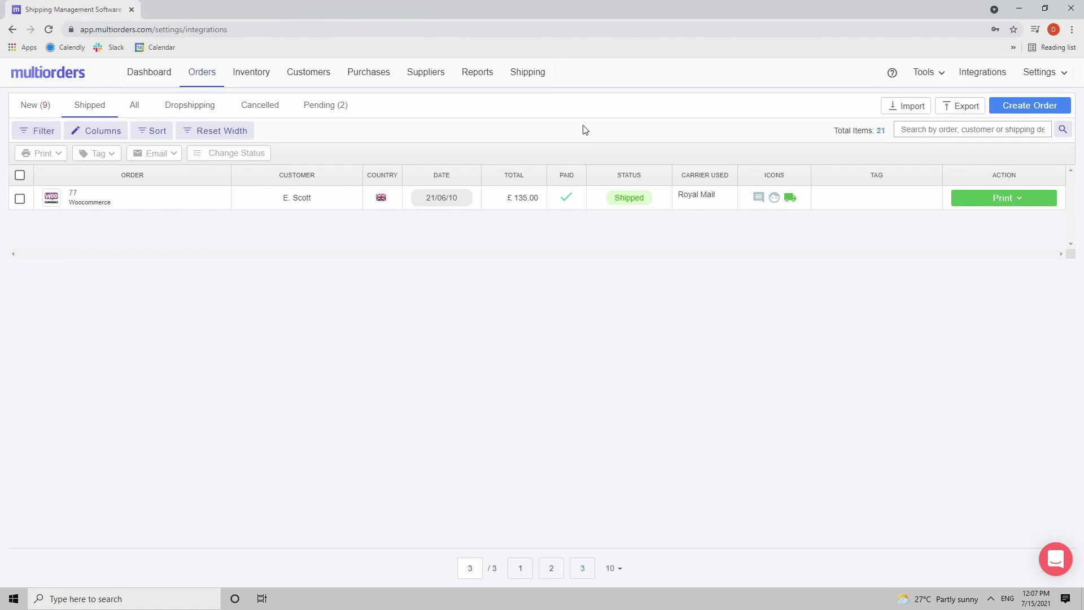
click(1049, 80)
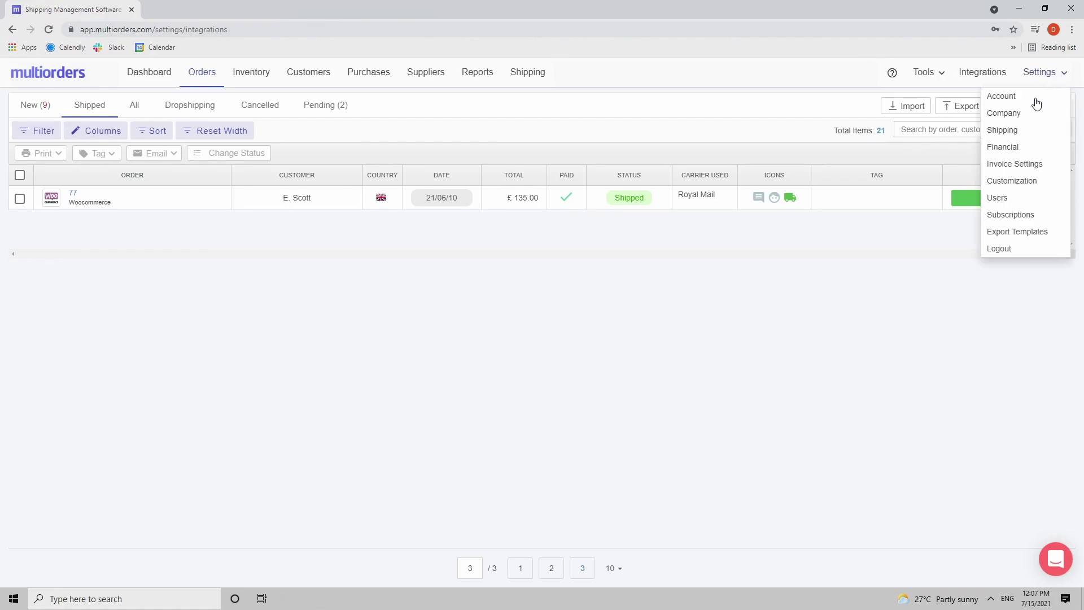
click(1002, 131)
scroll(647, 279, down, 5)
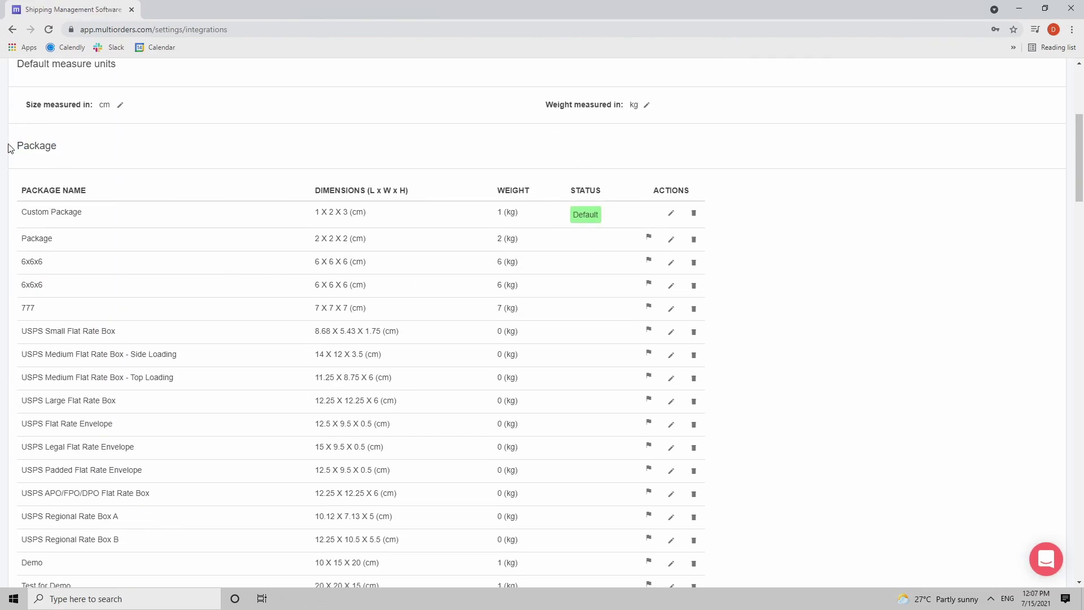
scroll(774, 221, down, 1)
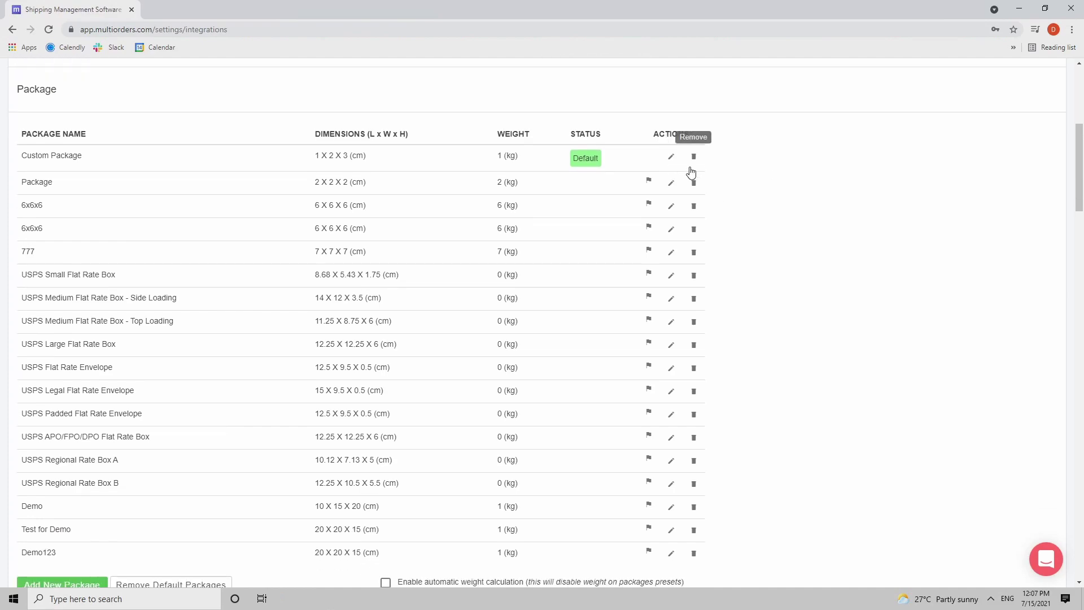
scroll(544, 287, down, 1)
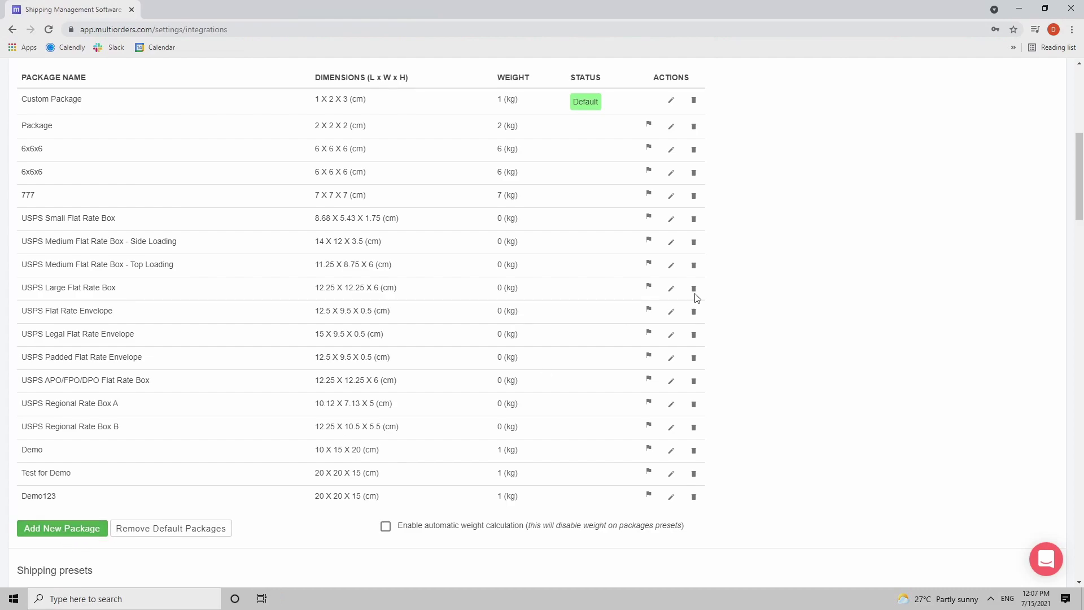
drag(1079, 173, 1079, 108)
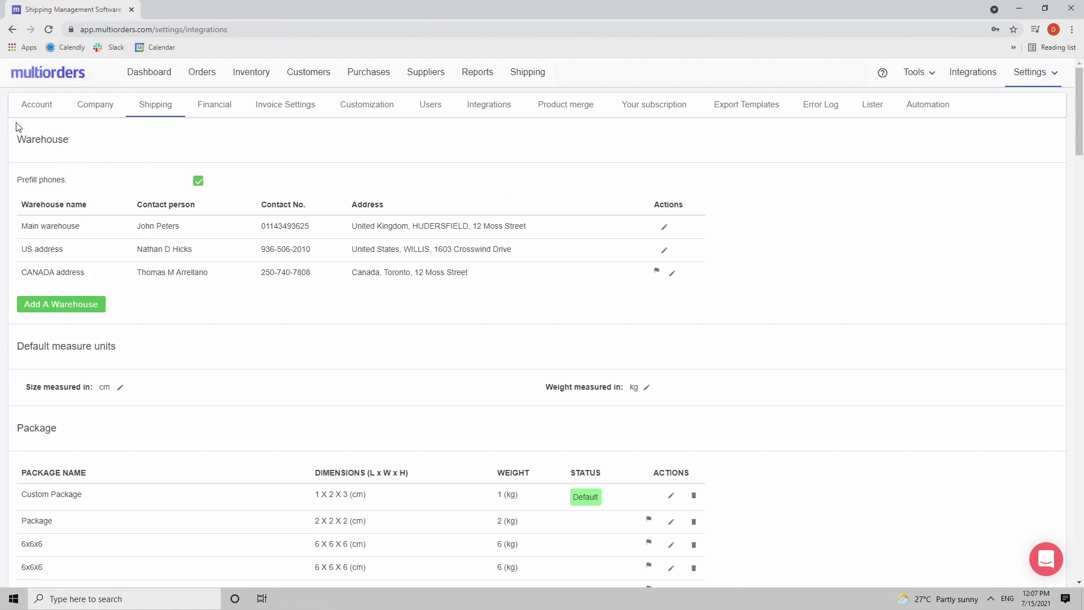
double_click(29, 140)
scroll(190, 382, down, 1)
scroll(187, 383, down, 2)
drag(29, 177, 148, 194)
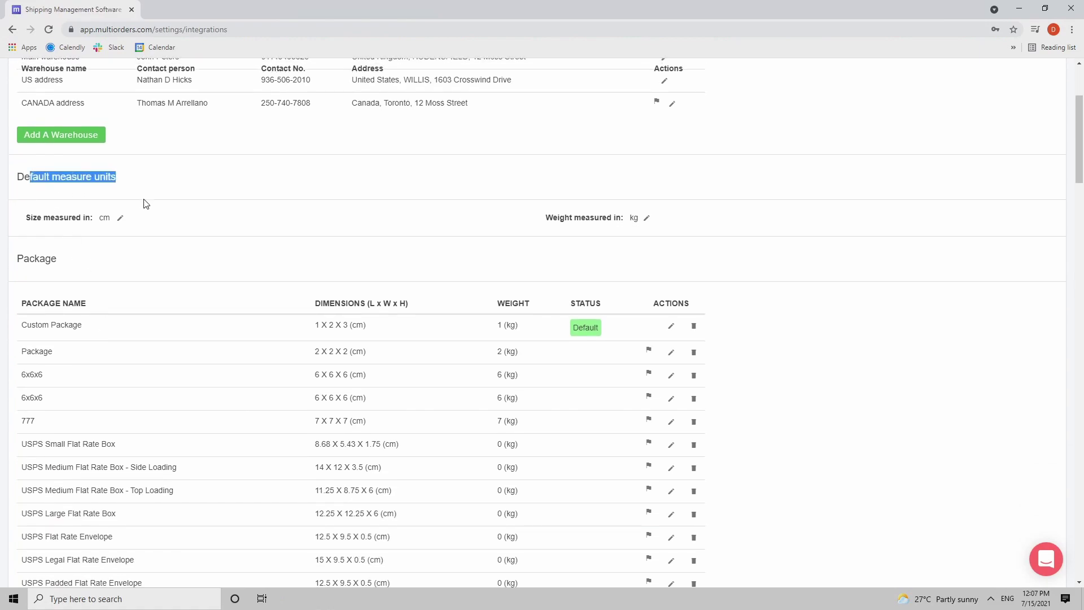
click(120, 219)
click(538, 335)
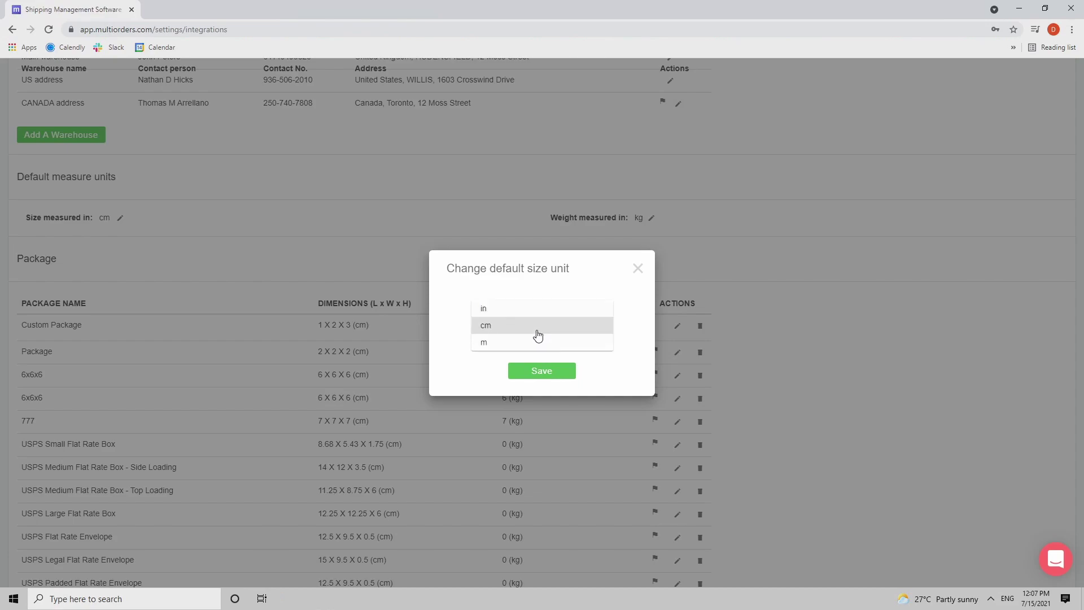
click(783, 301)
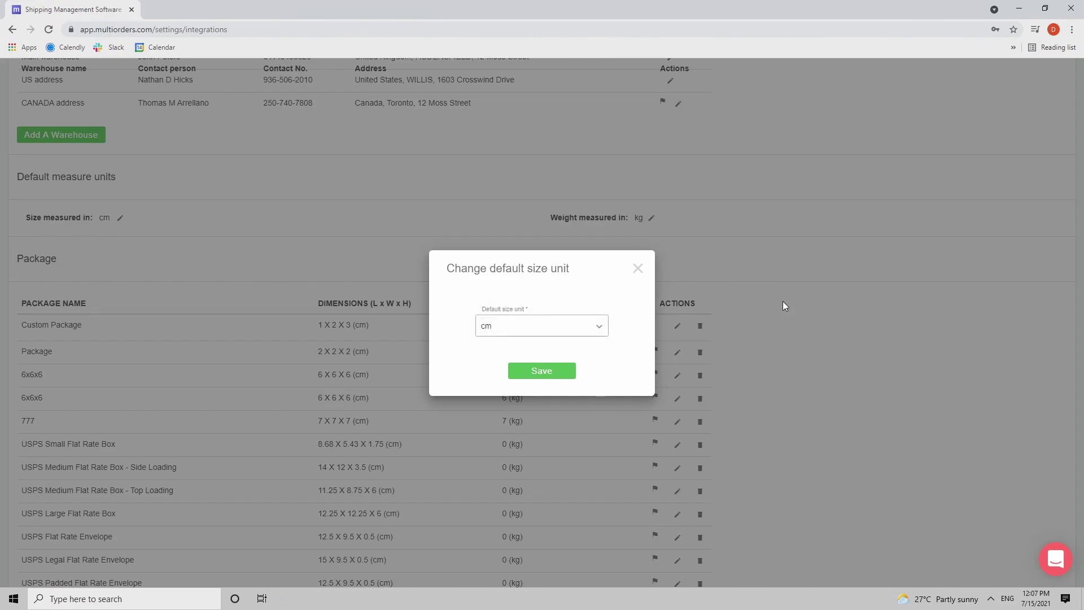
click(638, 270)
scroll(220, 285, down, 9)
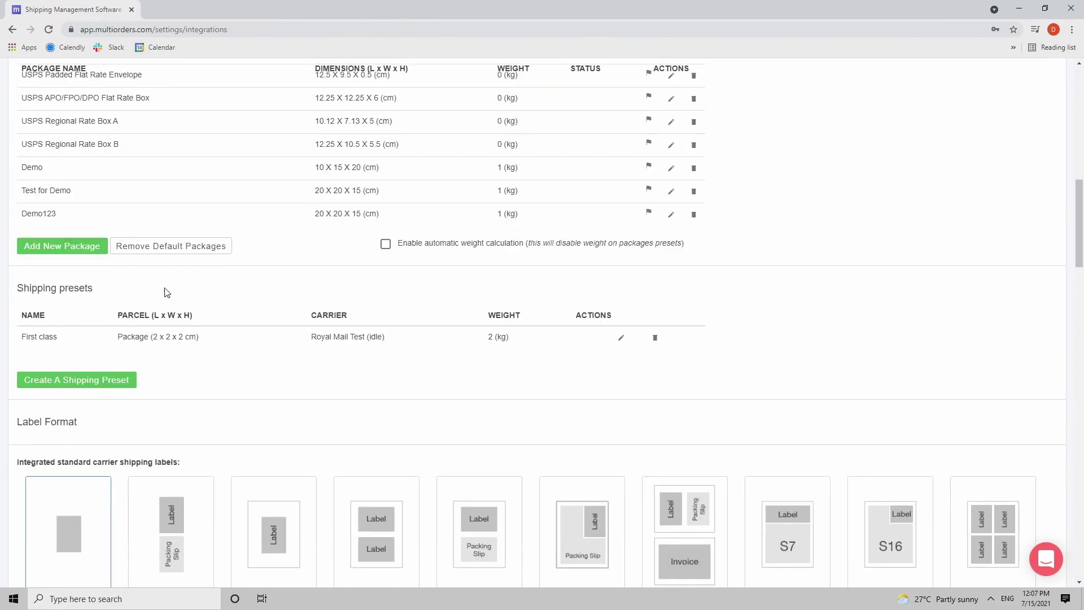
Step: Scroll the shipping settings past Label Format down to the Amazon MCF section
scroll(249, 382, down, 3)
scroll(384, 388, down, 8)
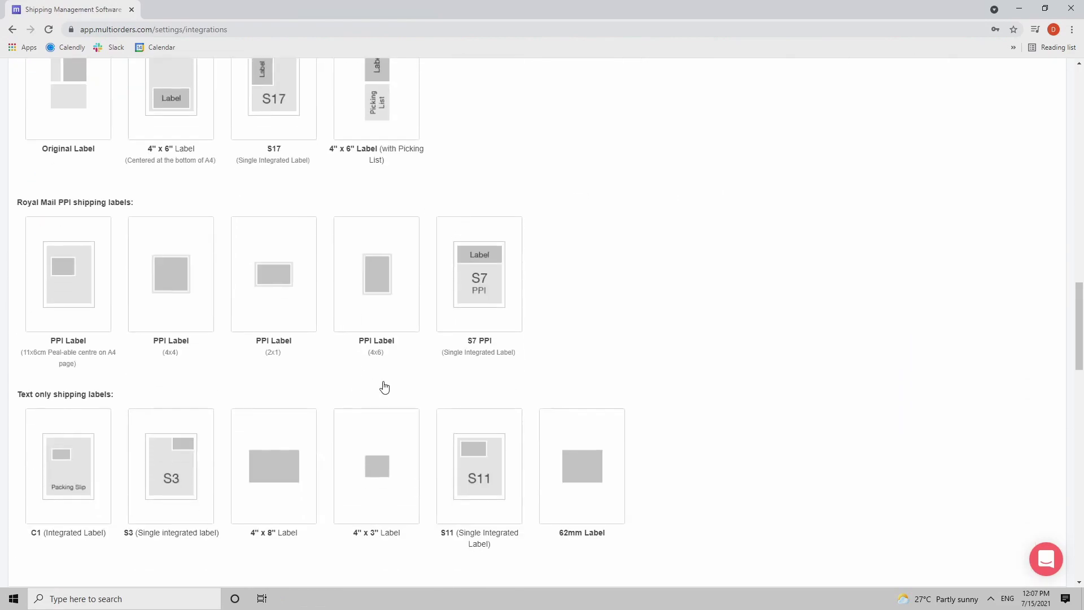
scroll(415, 385, down, 7)
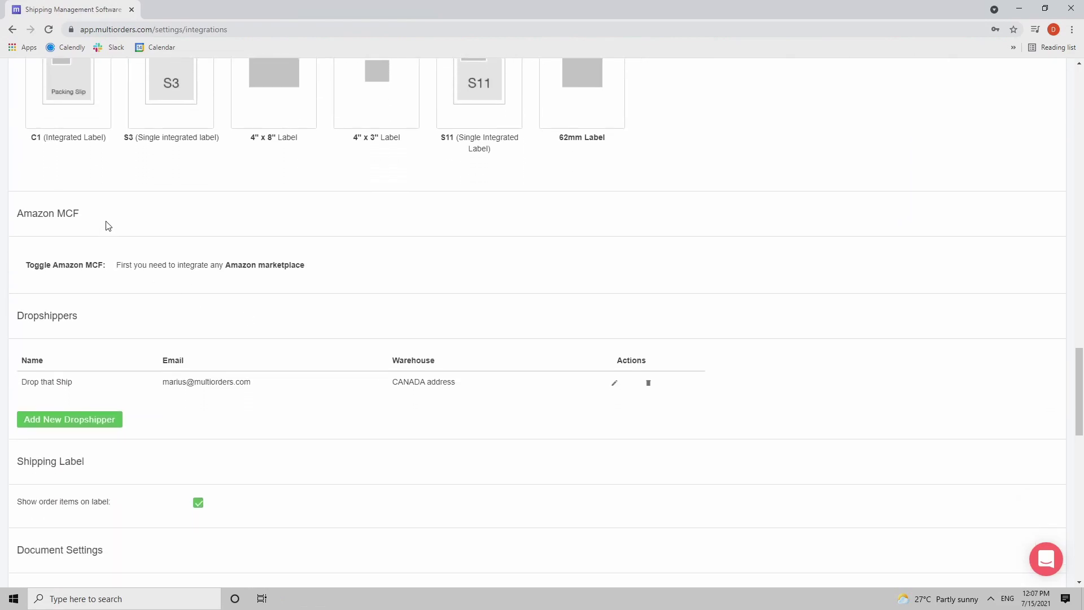
drag(96, 220, 18, 213)
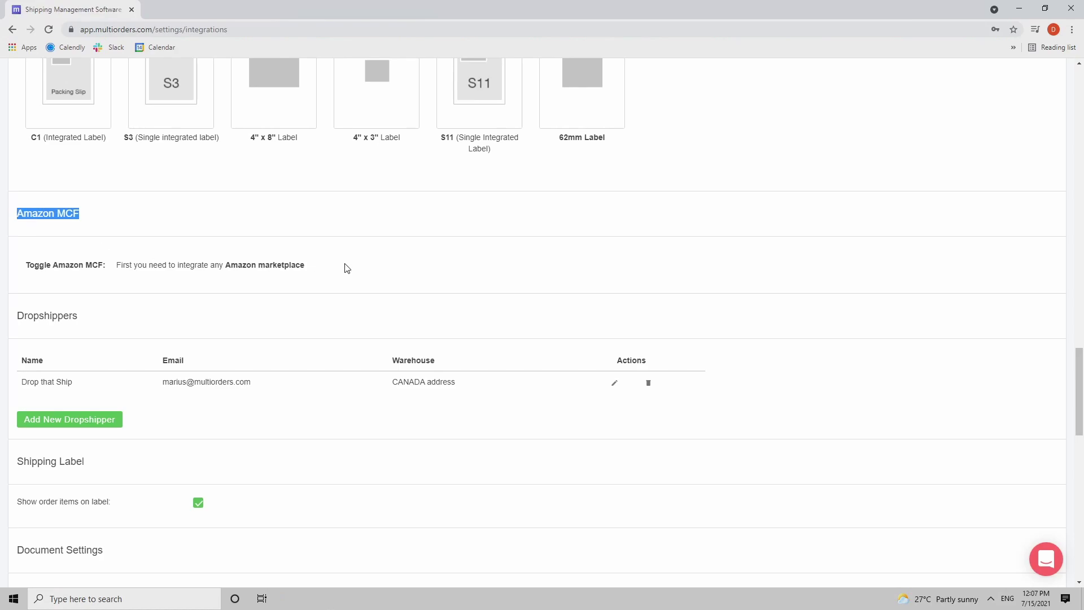
Step: Continue through Dropshippers and Document Settings to the In-Progress status section, then return to the top
scroll(331, 283, down, 3)
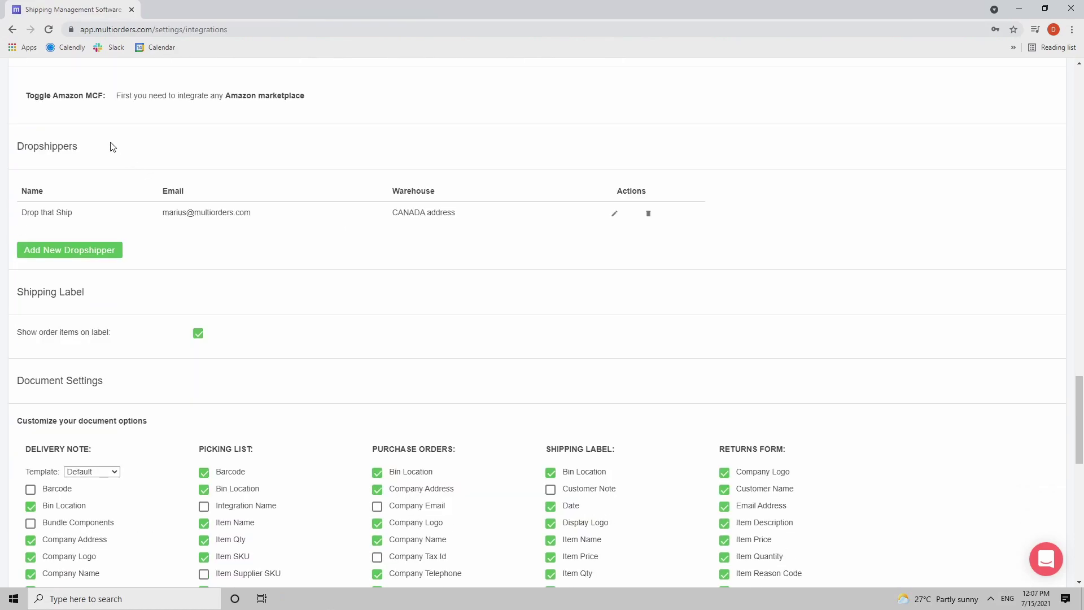
scroll(135, 251, down, 1)
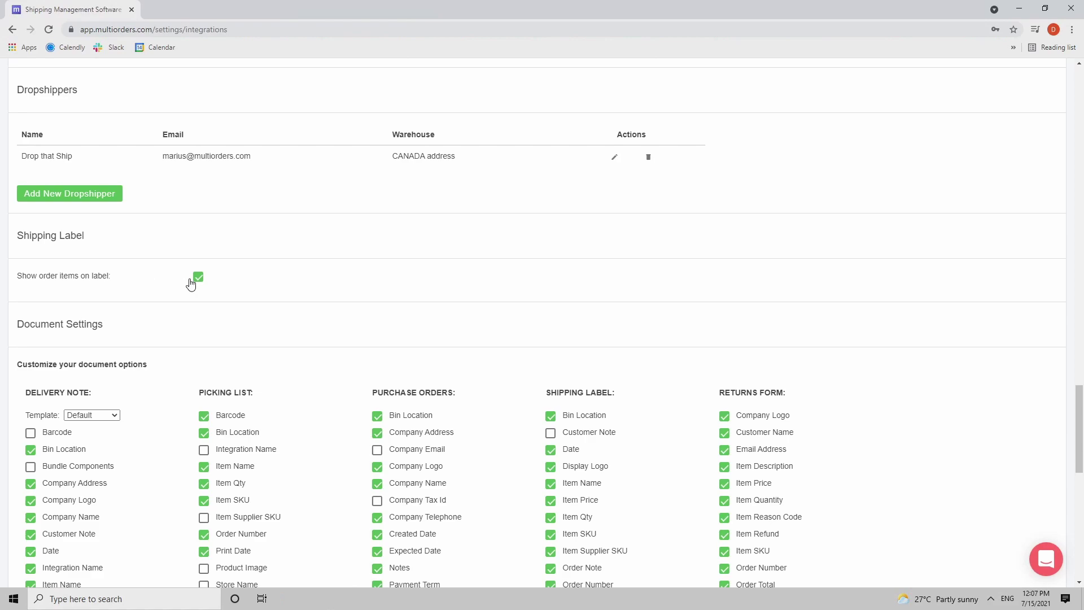
scroll(388, 314, down, 2)
scroll(252, 355, down, 1)
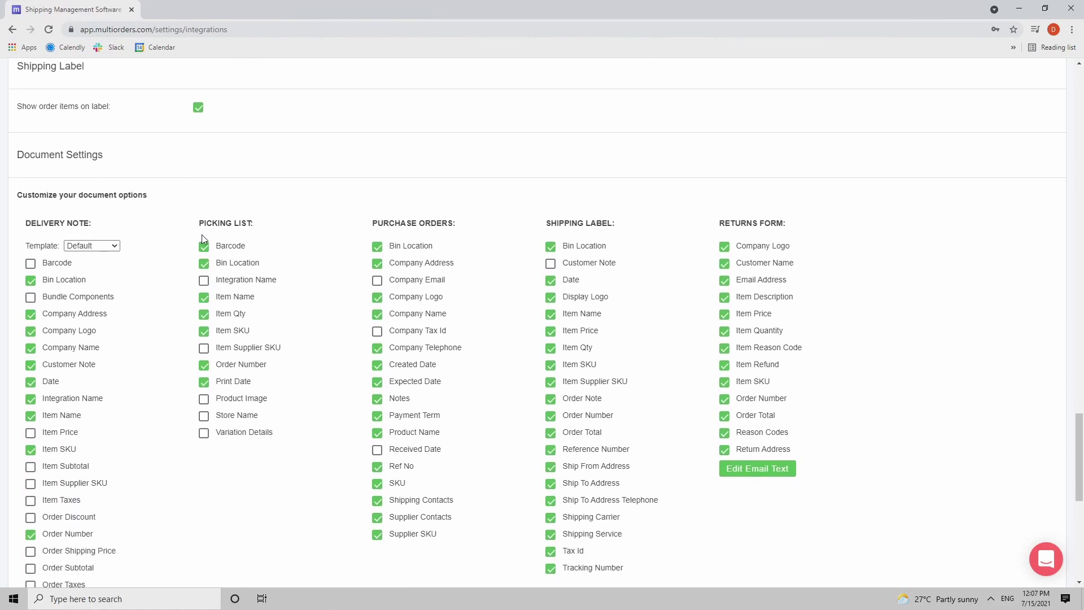
scroll(489, 276, down, 8)
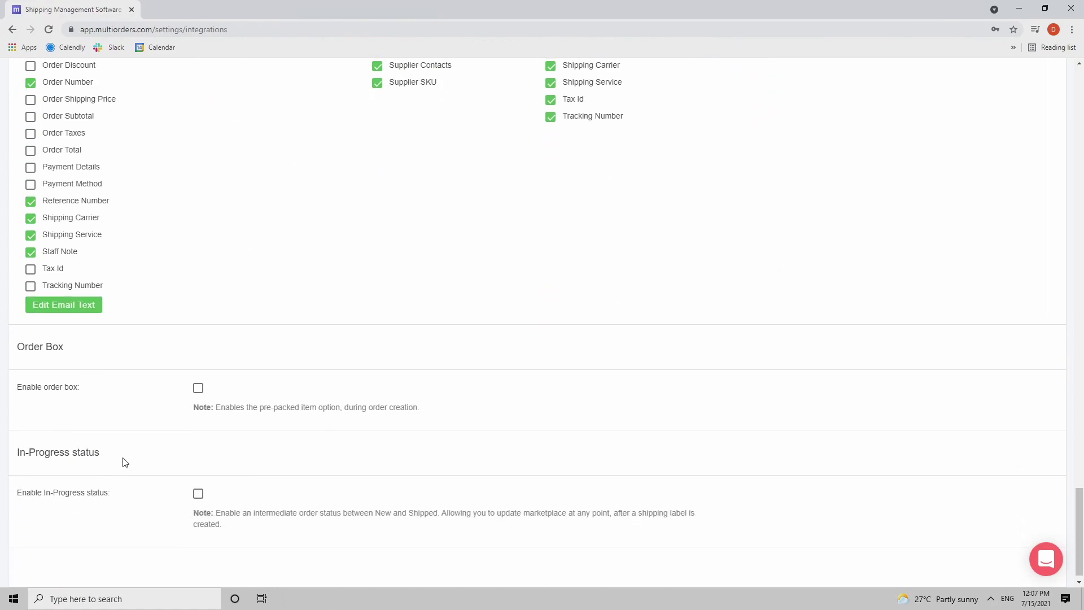
drag(125, 462, 22, 455)
click(116, 472)
drag(100, 456, 19, 449)
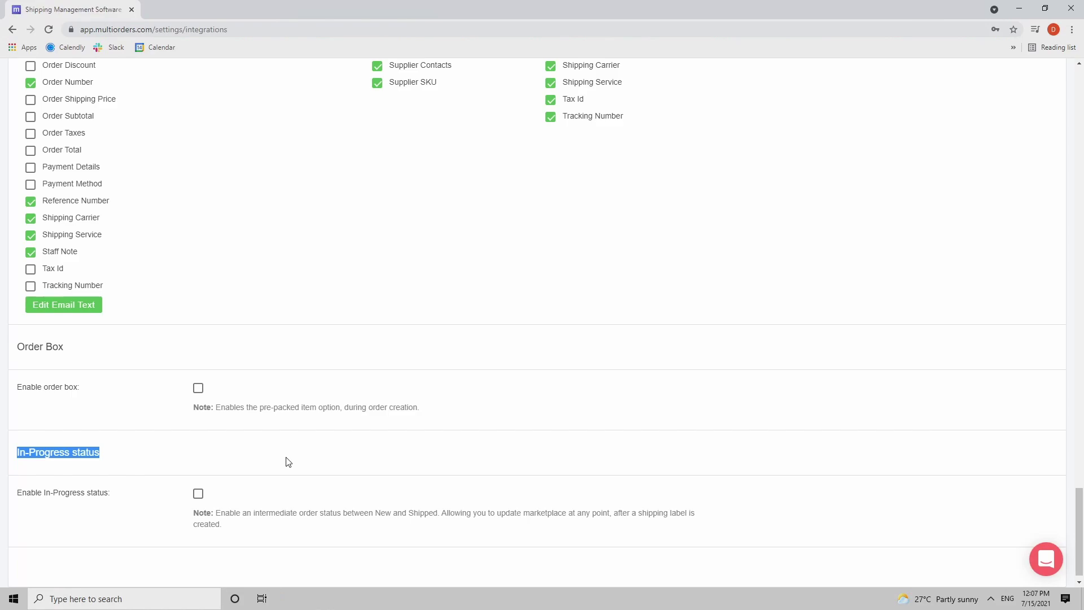
drag(1079, 520, 1079, 90)
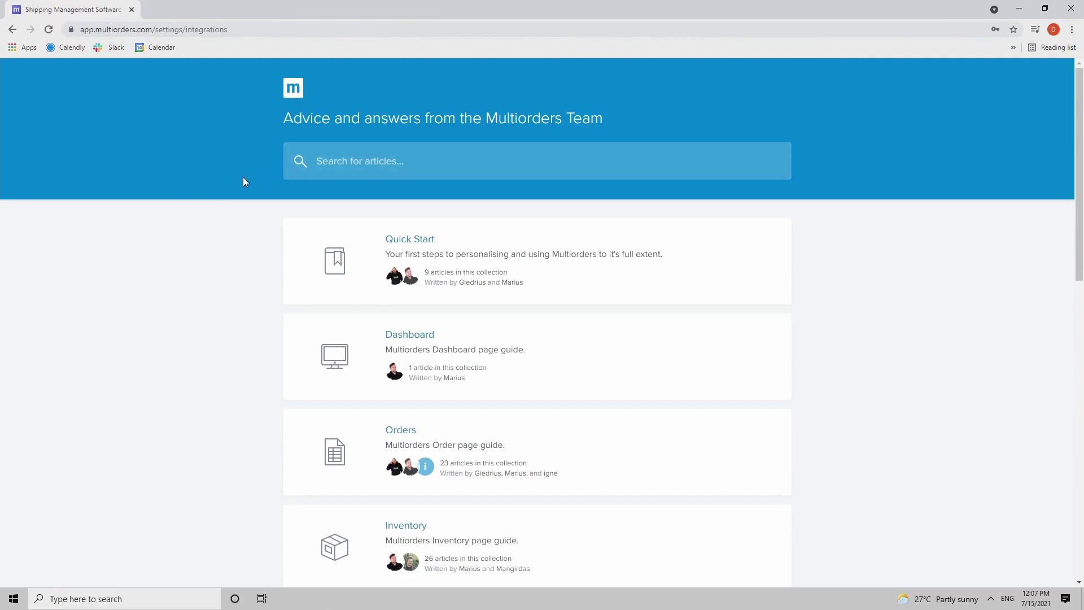
Step: Browse the help centre's Quick Start, Dashboard, Orders and Inventory collections, then scroll back up
scroll(246, 209, down, 1)
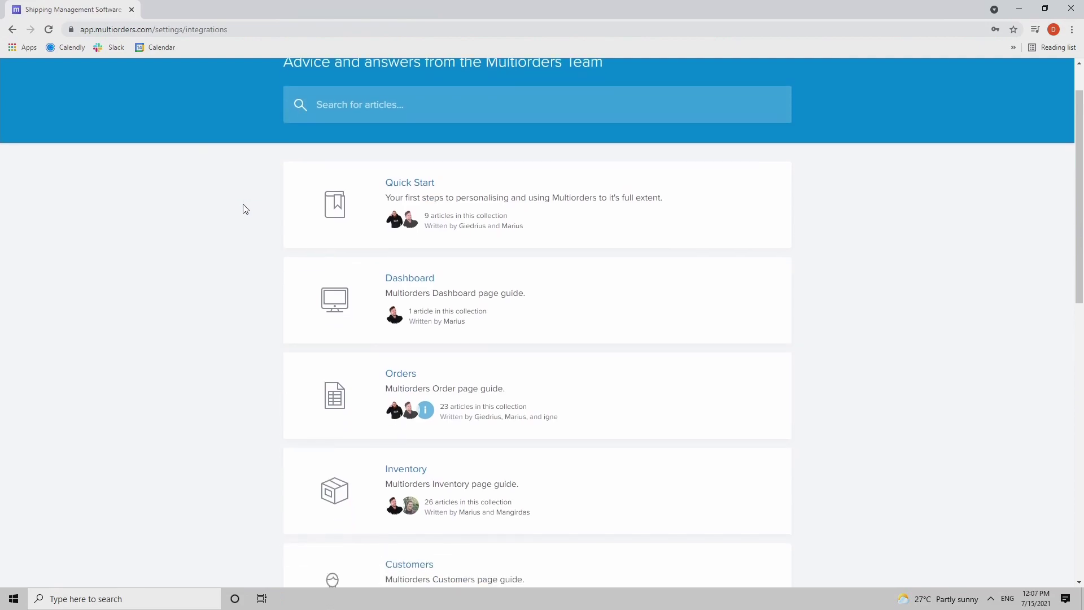
scroll(246, 209, down, 4)
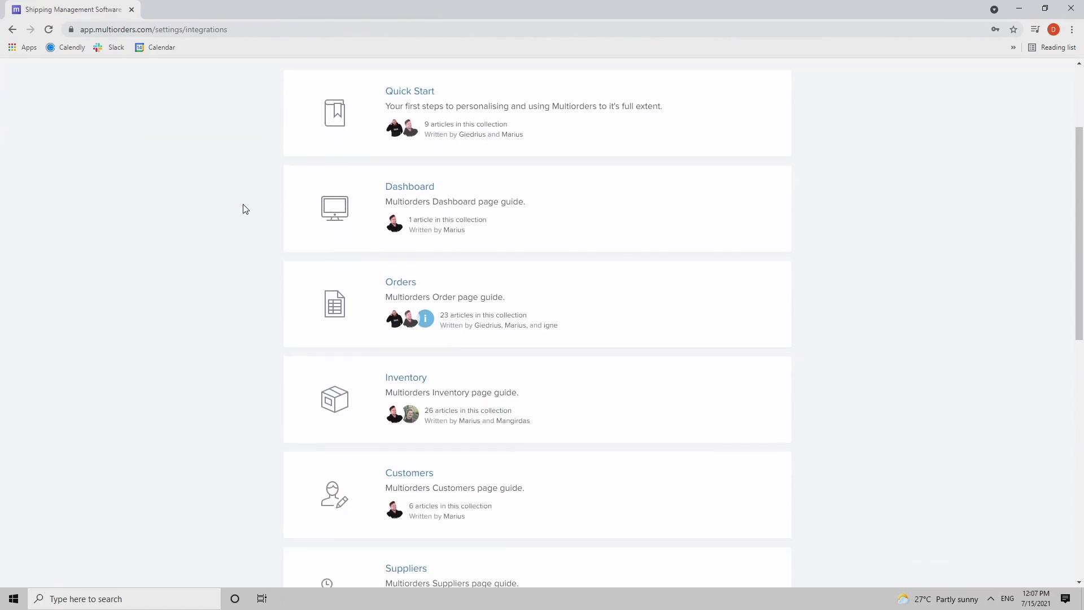
scroll(246, 209, down, 5)
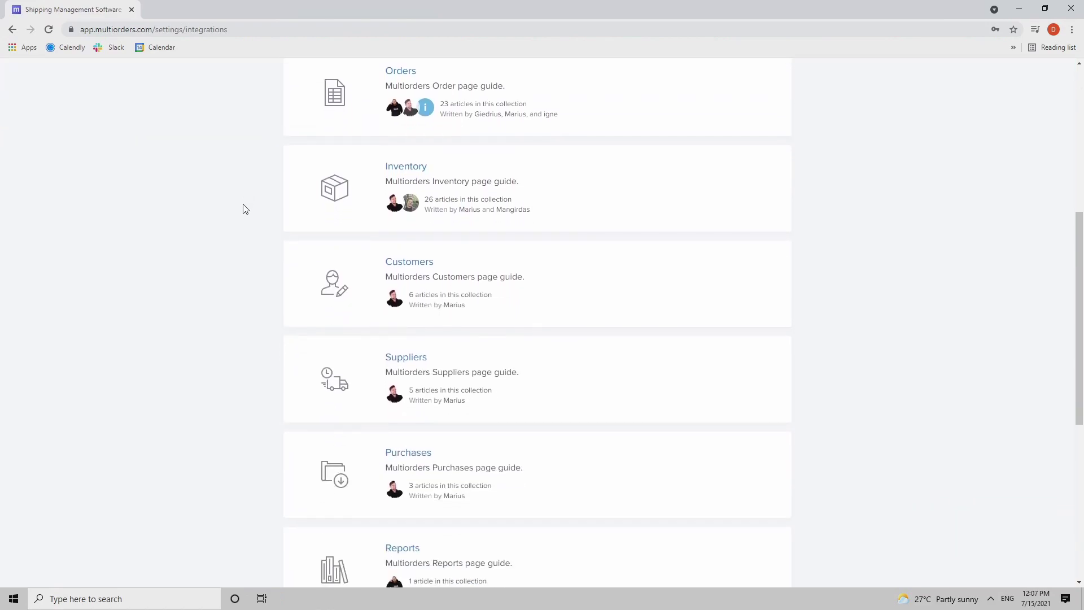
scroll(245, 209, down, 1)
scroll(949, 343, up, 3)
scroll(944, 339, up, 6)
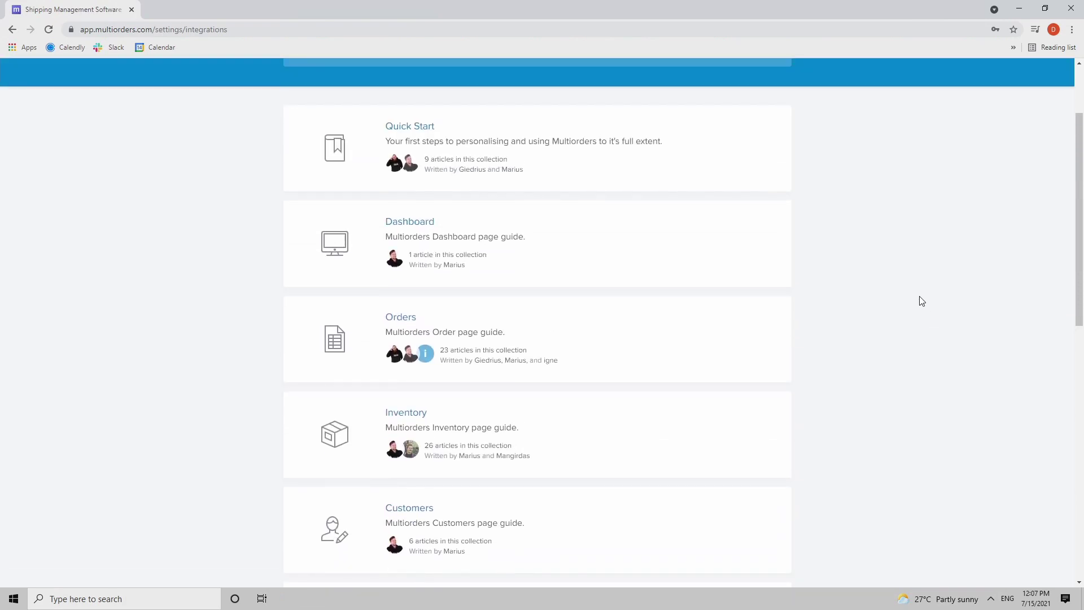
scroll(922, 301, up, 1)
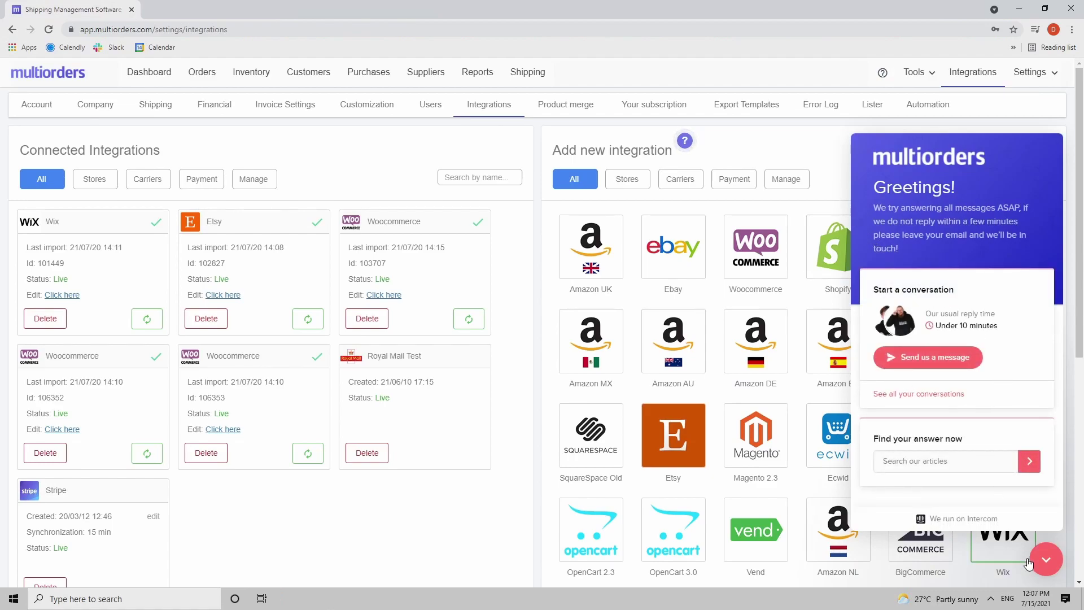
Step: Close the Intercom support chat so the Integrations page with its catalogue is fully visible
click(1044, 568)
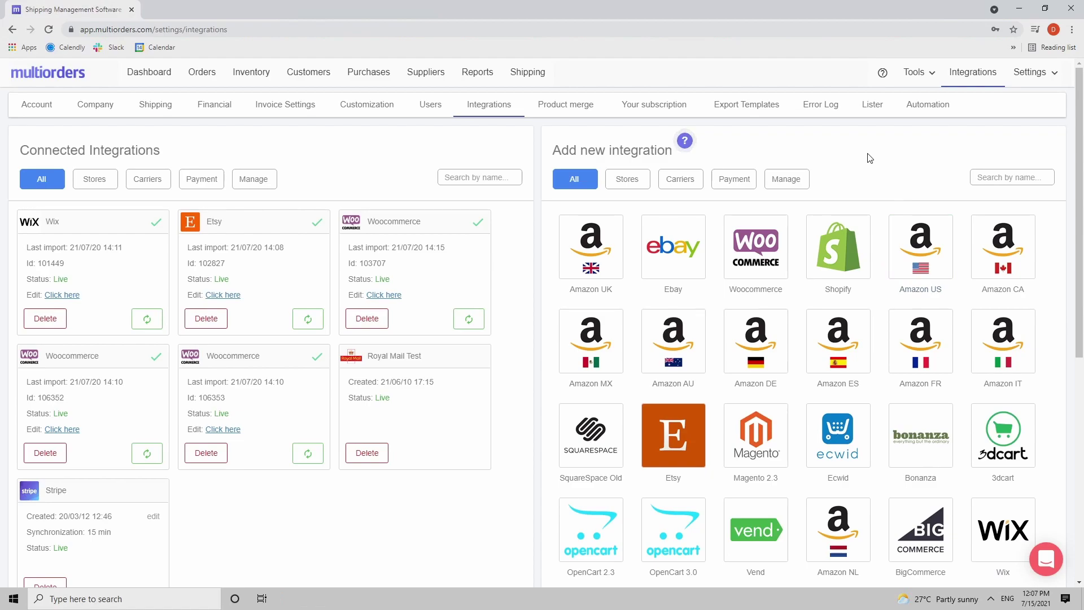